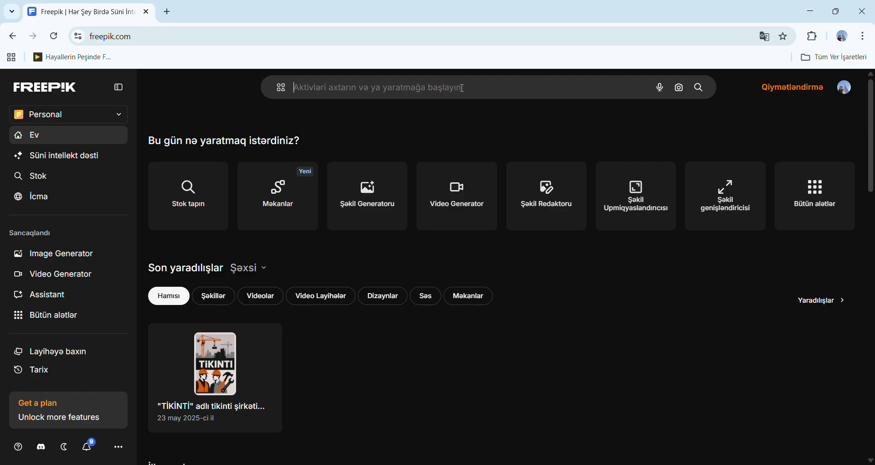
- Search Freepik for "sosial media icon"
click(463, 88)
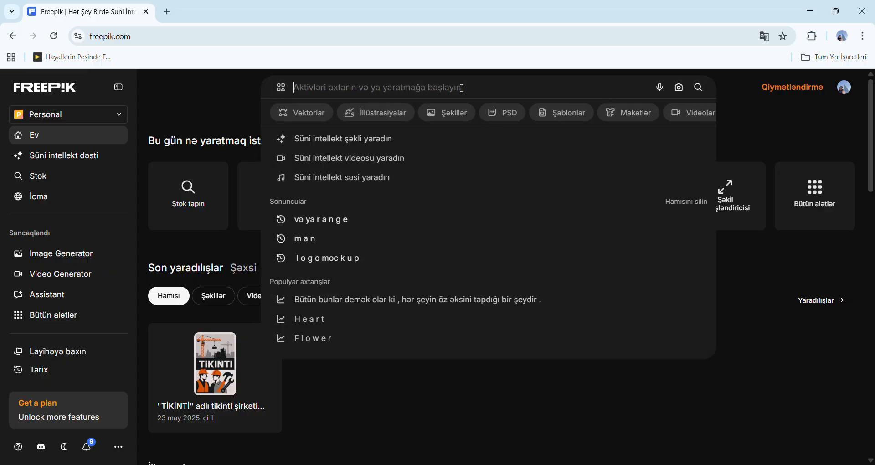
text(so)
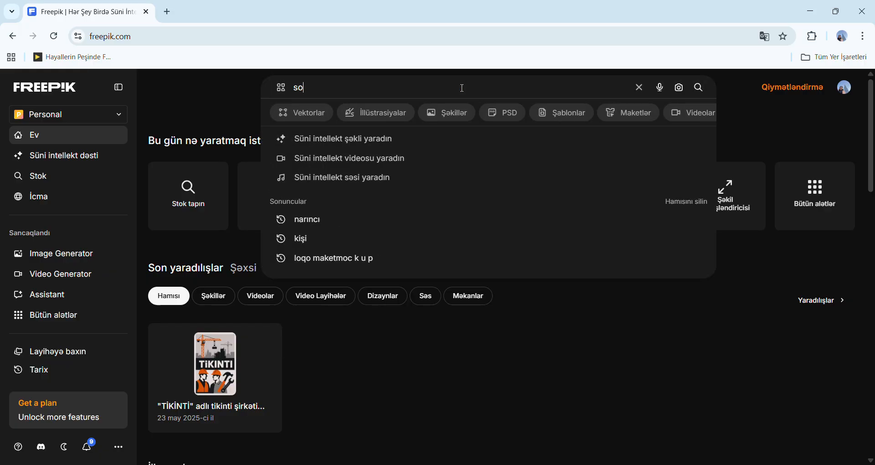
text(sial media icon)
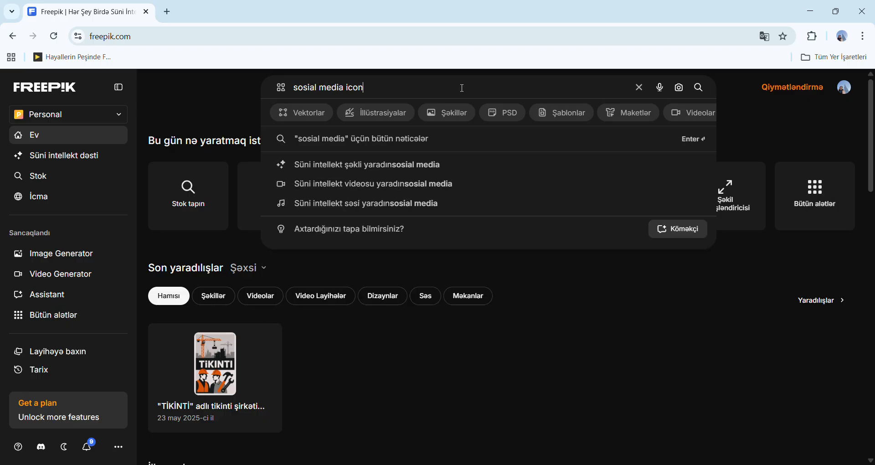
key(Return)
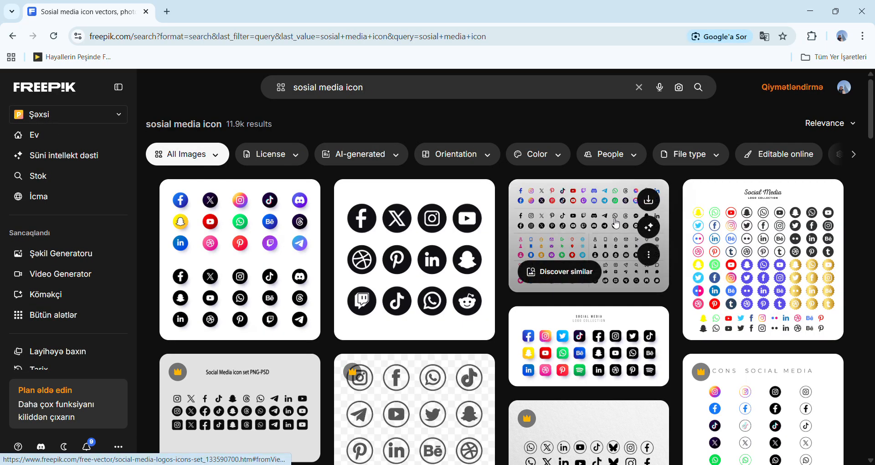
- Download the social media logos and icons set with coloured and black rows, and open the downloaded archive
click(623, 216)
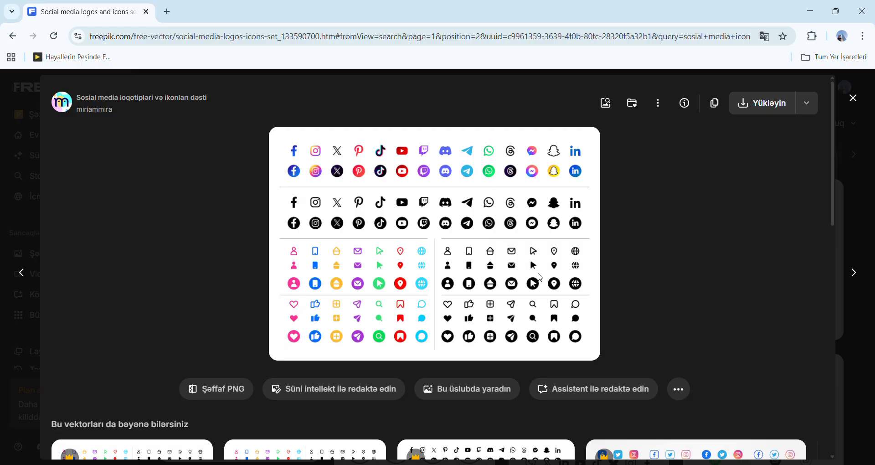
click(771, 108)
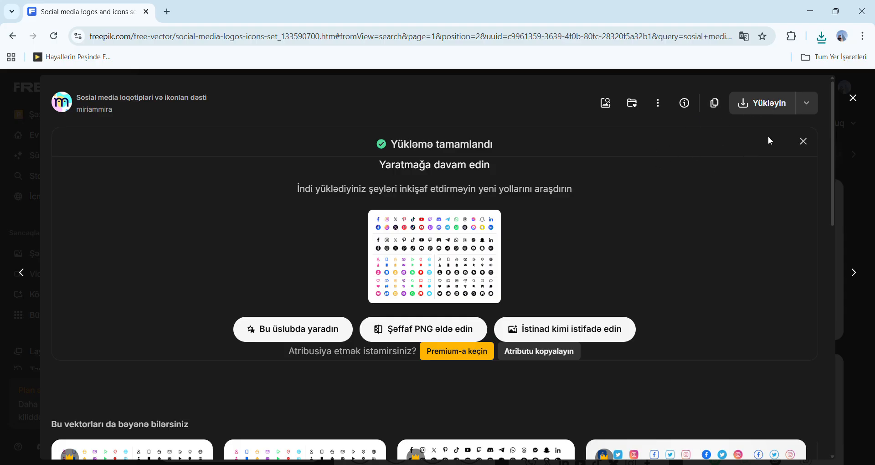
click(822, 41)
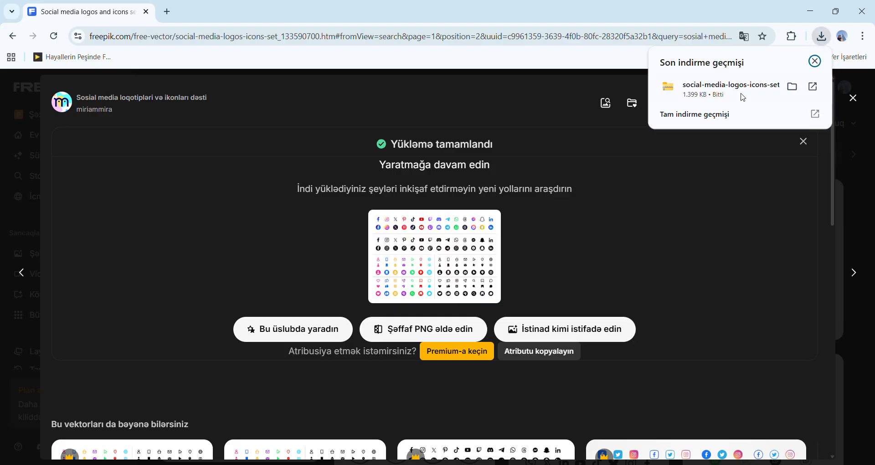
click(735, 89)
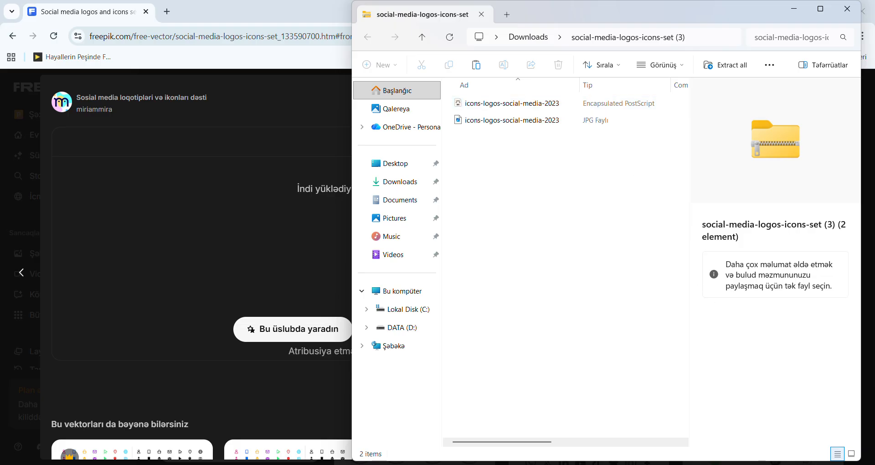
- Switch off Wi-Fi and open the icons-logos-social-media-2023 EPS file from the archive in Illustrator
key(super+a)
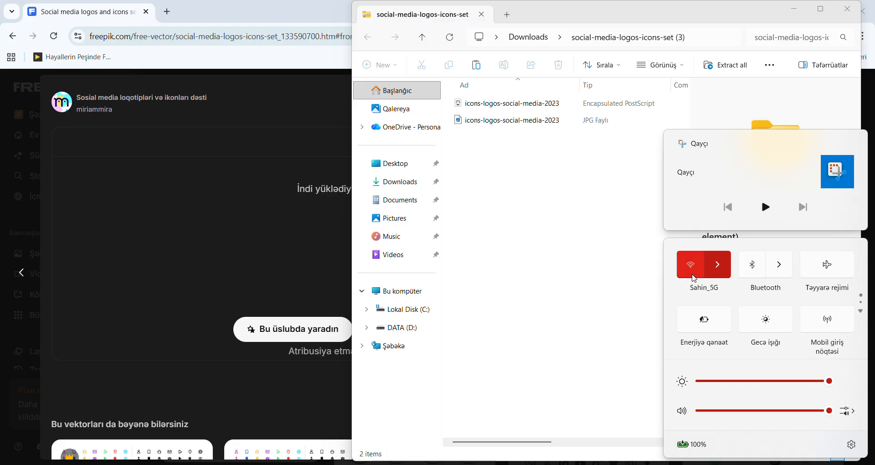
click(694, 276)
click(515, 105)
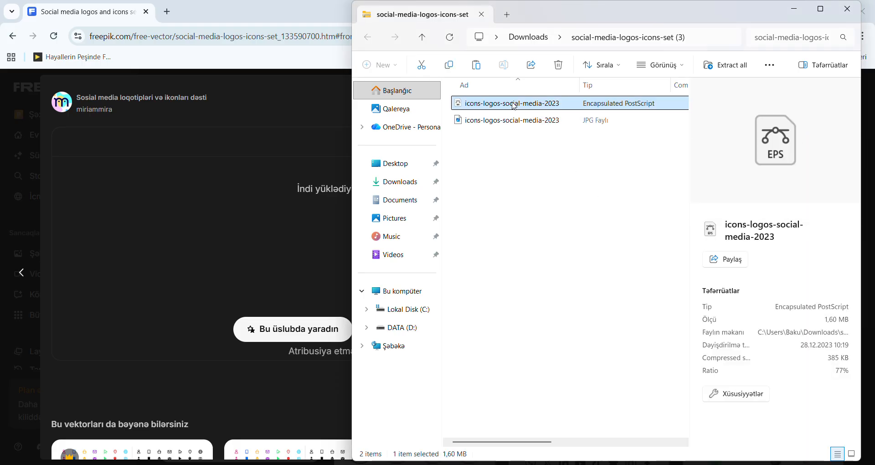
double_click(513, 104)
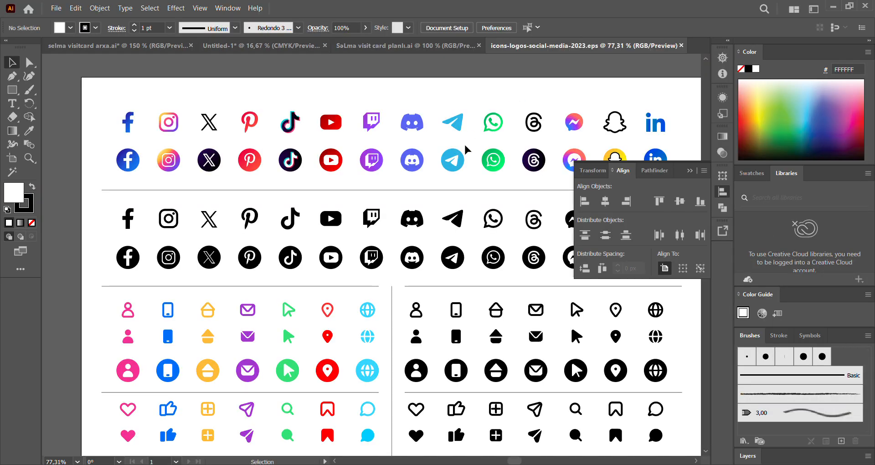
- Select the plain black WhatsApp, Instagram and Telegram icons in the third row and copy them
scroll(464, 146, down, 2)
drag(614, 126, 558, 121)
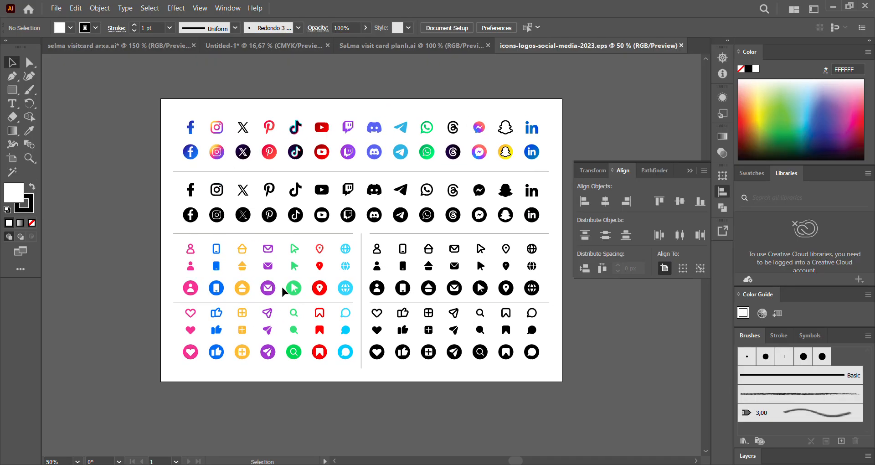
click(428, 191)
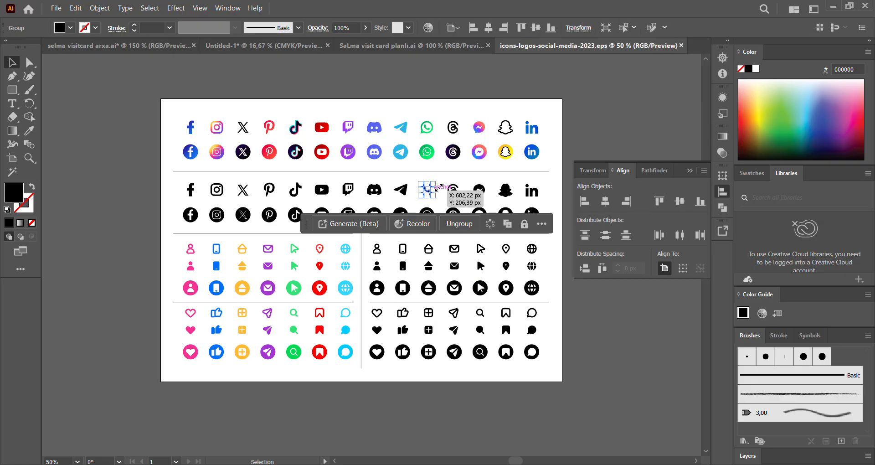
scroll(428, 194, up, 2)
scroll(428, 196, up, 1)
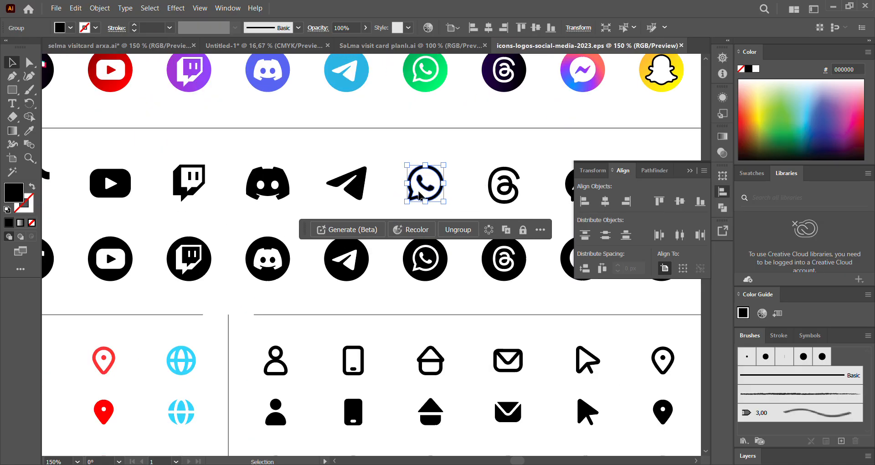
scroll(428, 196, down, 2)
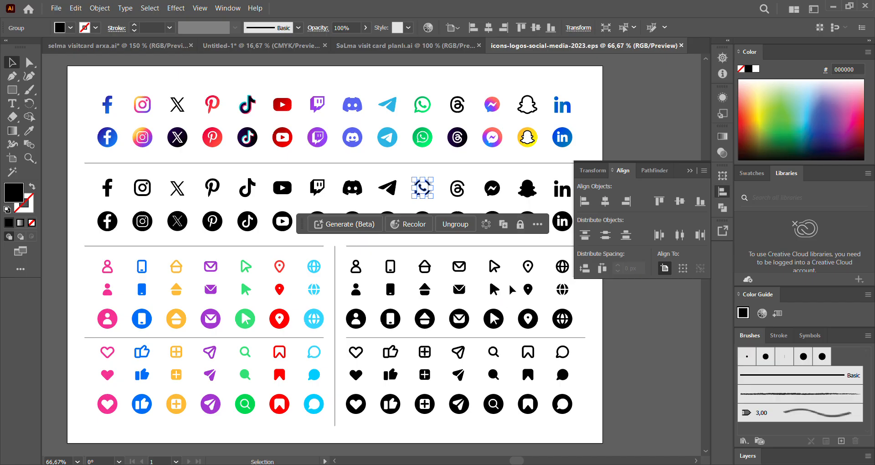
scroll(502, 196, right, 2)
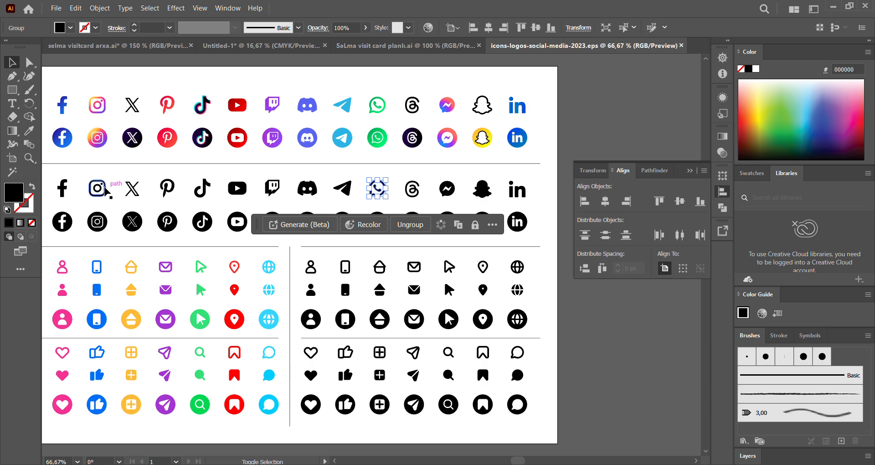
shift+click(106, 188)
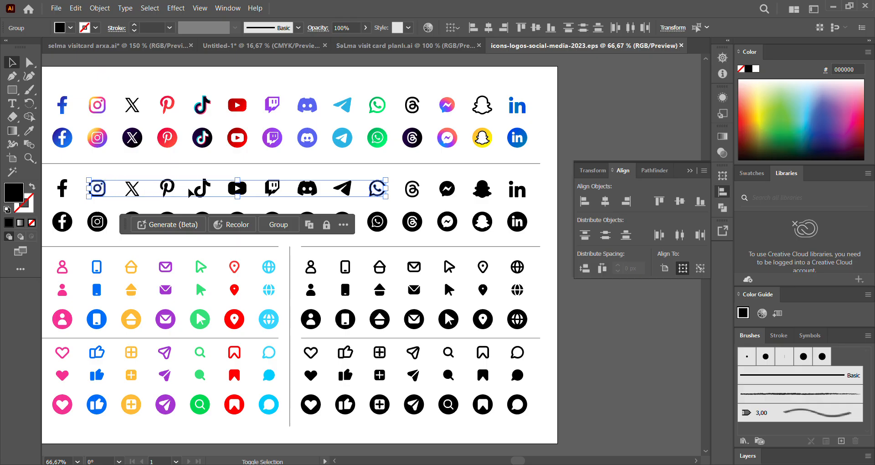
shift+click(348, 187)
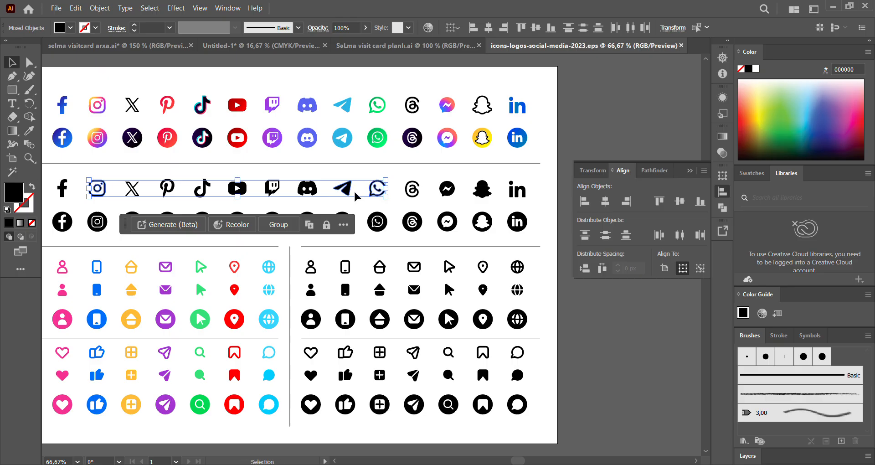
key(ctrl)
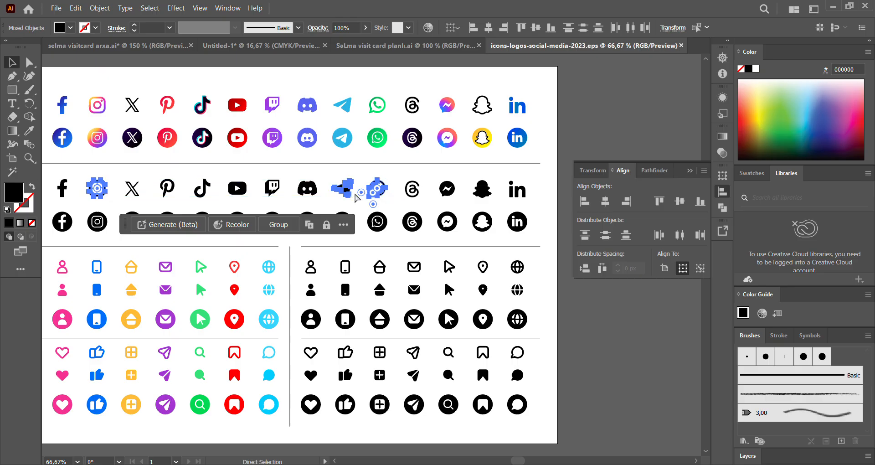
- In the Untitled-1 business card document, ungroup the phone number row and move its phone icon above the card
click(242, 55)
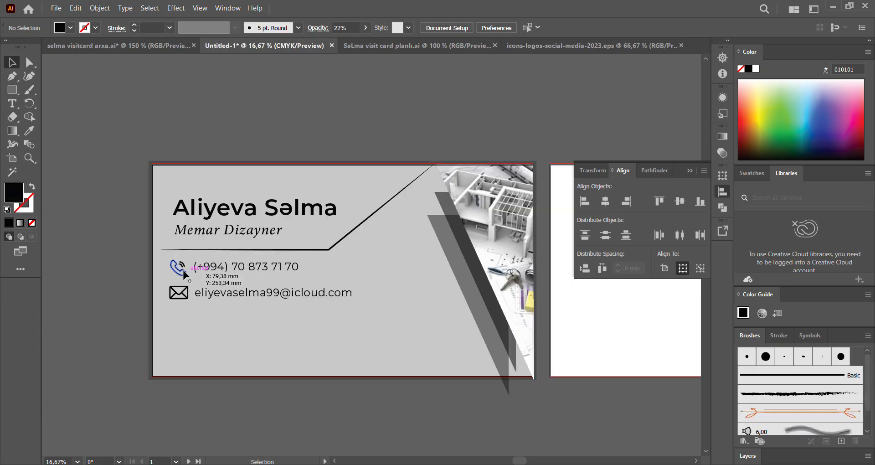
click(183, 272)
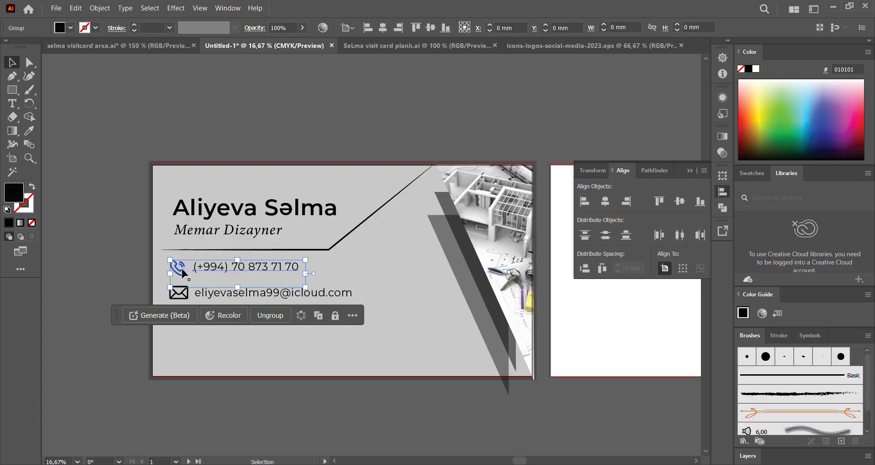
right_click(182, 273)
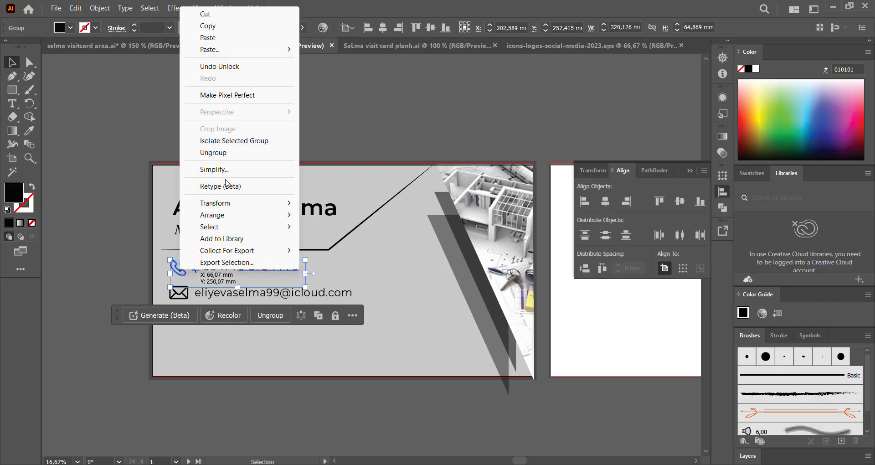
click(226, 153)
click(283, 152)
drag(183, 272, 238, 101)
- Ungroup the email row and move its envelope icon above the card beside the phone icon
click(178, 293)
right_click(181, 294)
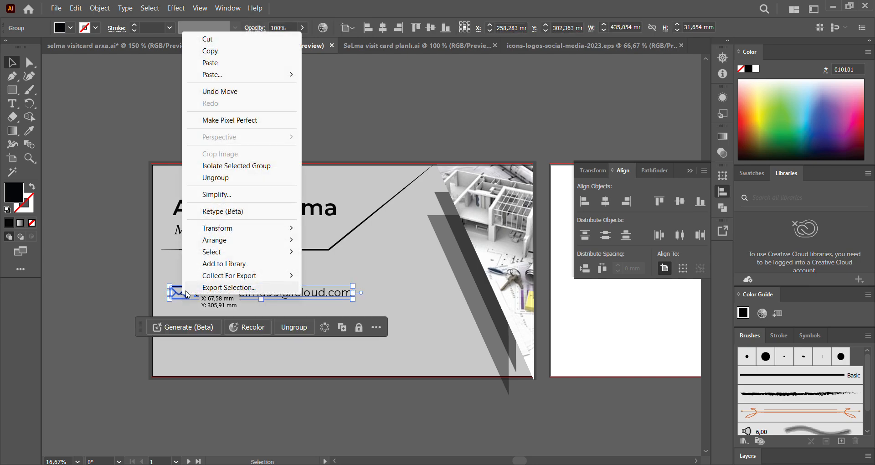
click(216, 177)
click(189, 139)
drag(182, 295, 265, 104)
click(256, 142)
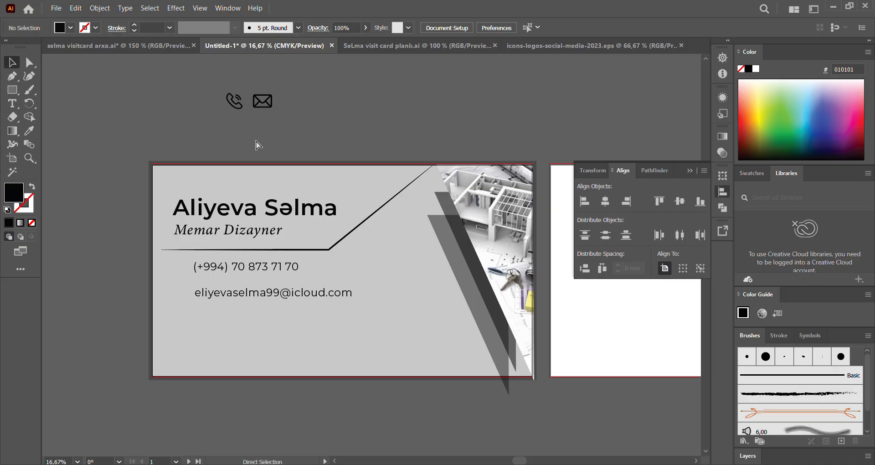
- Paste the copied social media icons and move them to the empty area above the card
key(ctrl+alt+a)
drag(402, 256, 453, 119)
click(469, 114)
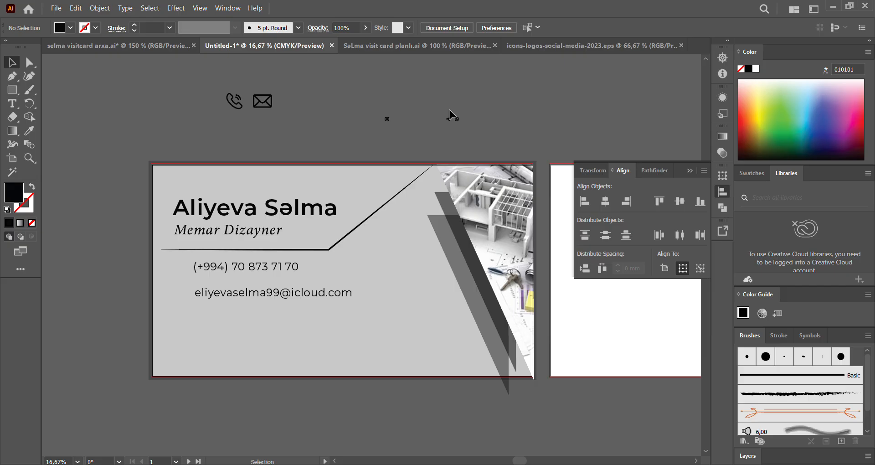
- Bring the Instagram icon next to the Telegram and WhatsApp icons and enlarge all three together
drag(381, 106, 396, 127)
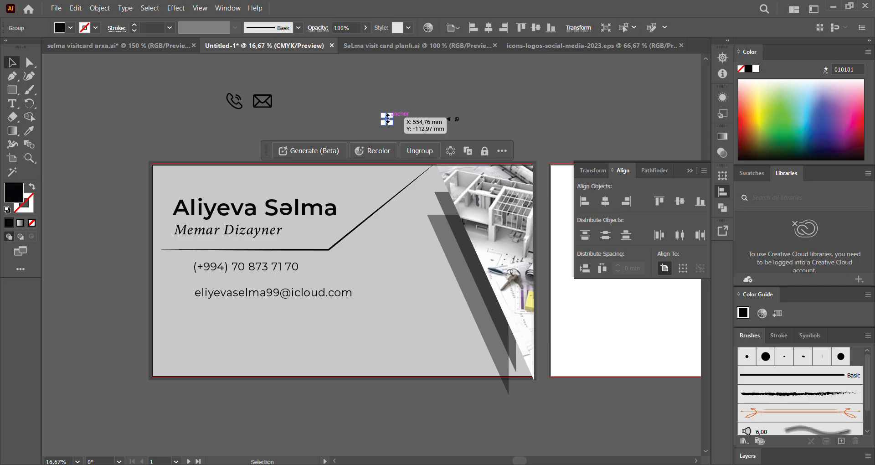
scroll(391, 118, up, 3)
drag(405, 119, 568, 120)
drag(532, 86, 485, 247)
click(486, 247)
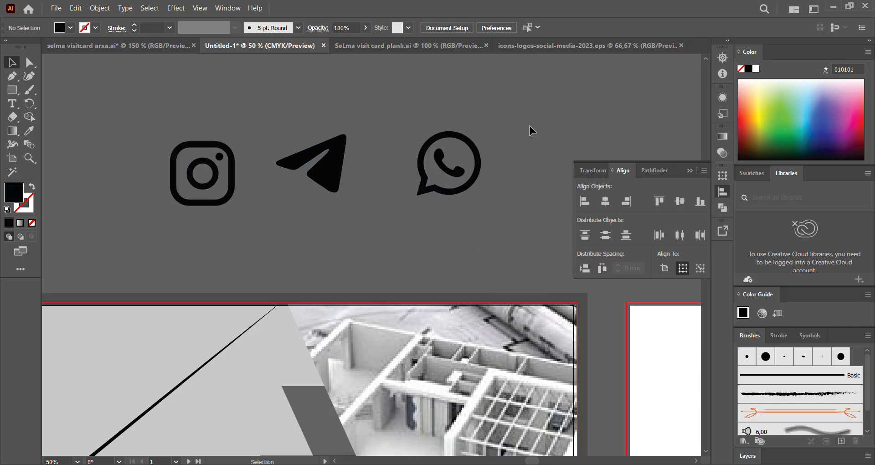
- Move the Instagram, Telegram and WhatsApp icons together to the empty area left of the card
scroll(506, 152, down, 4)
drag(386, 185, 436, 184)
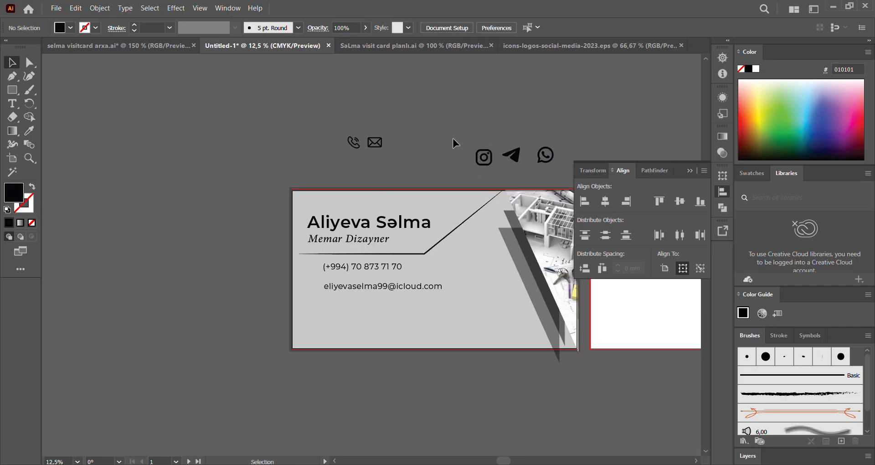
mouse_move(462, 132)
mouse_down()
mouse_move(560, 170)
mouse_move(476, 137)
mouse_up()
shift+click(484, 157)
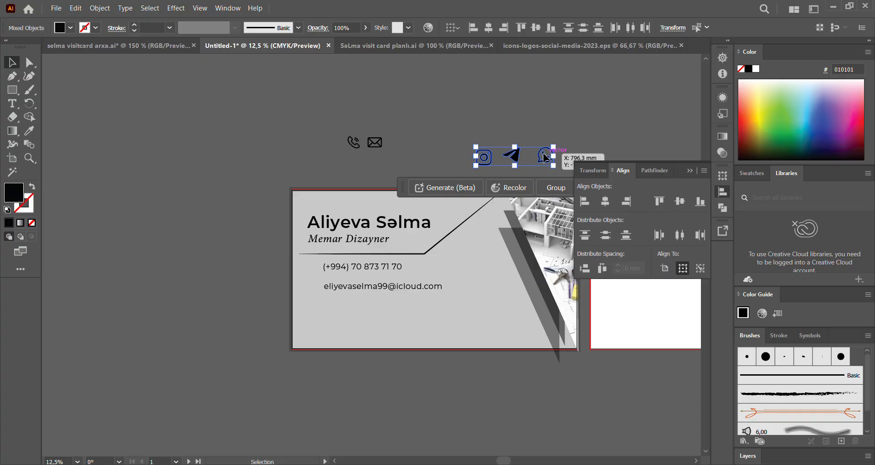
drag(542, 159, 246, 293)
click(240, 264)
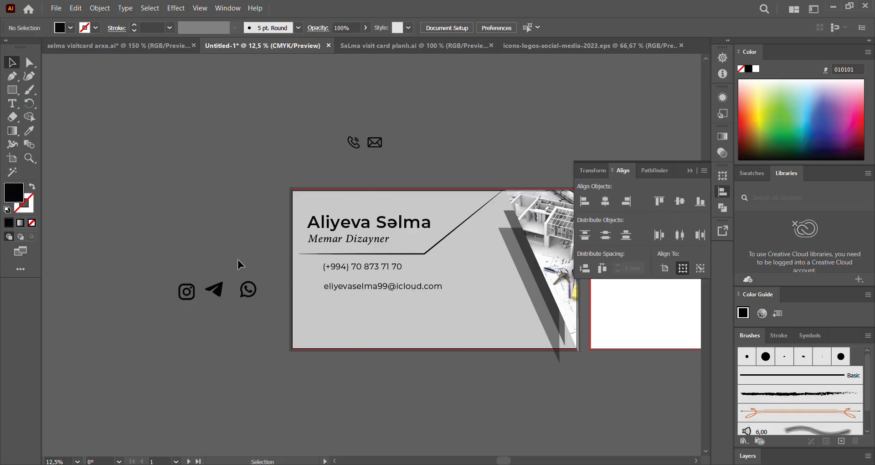
- Scale down the three social media icons and place the WhatsApp icon in front of the phone number
scroll(269, 305, up, 2)
drag(78, 250, 279, 304)
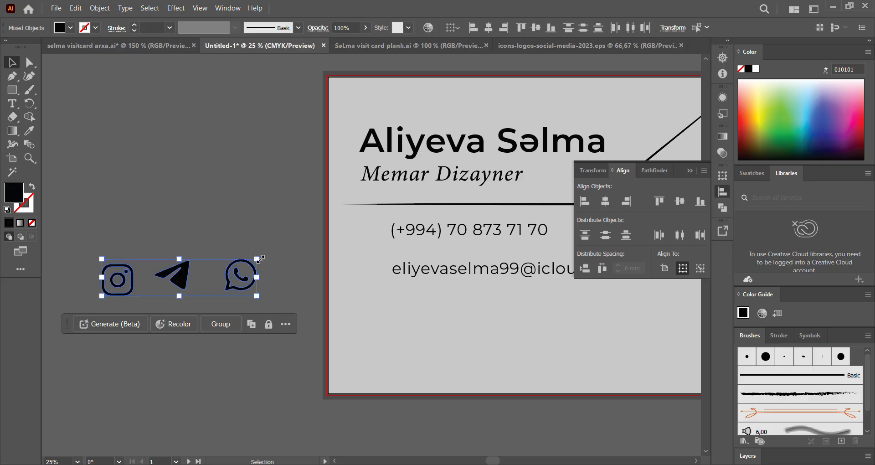
drag(258, 259, 382, 221)
click(257, 247)
click(274, 231)
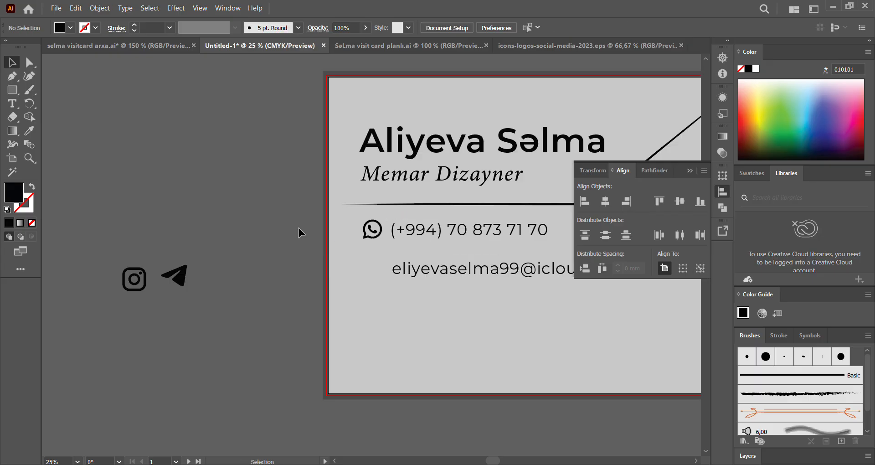
click(376, 227)
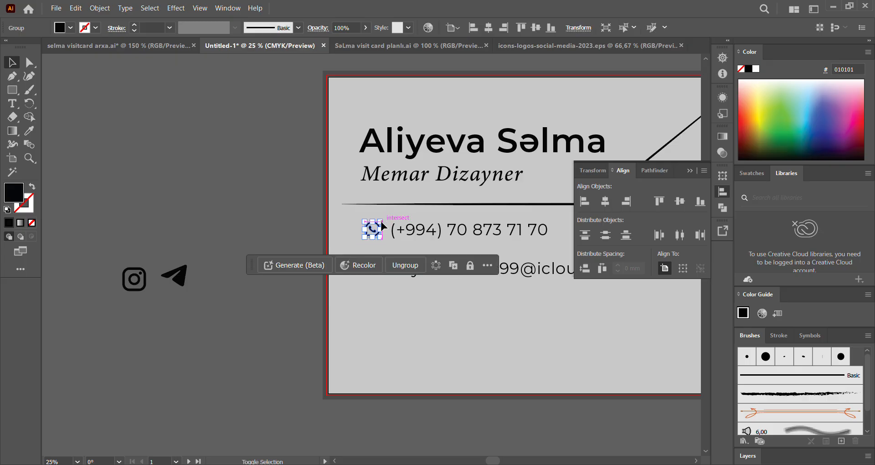
click(284, 225)
- Try placing the Instagram icon in front of the email address, and undo the move
drag(144, 279, 380, 266)
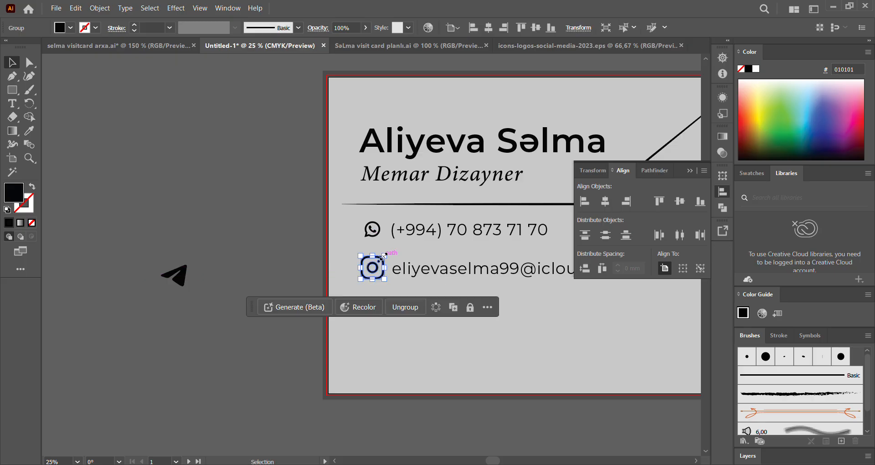
key(ctrl+z)
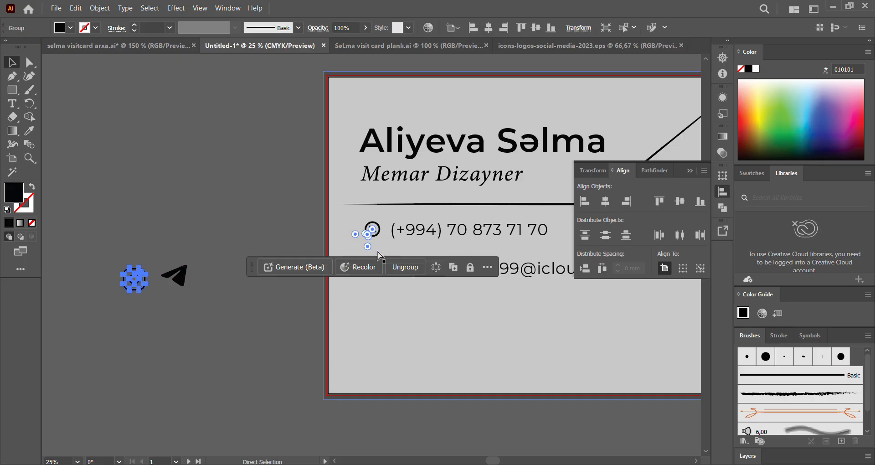
- Scale the three social media icons down slightly together, and place WhatsApp in front of the phone number and Instagram in front of the email address
drag(372, 230, 221, 278)
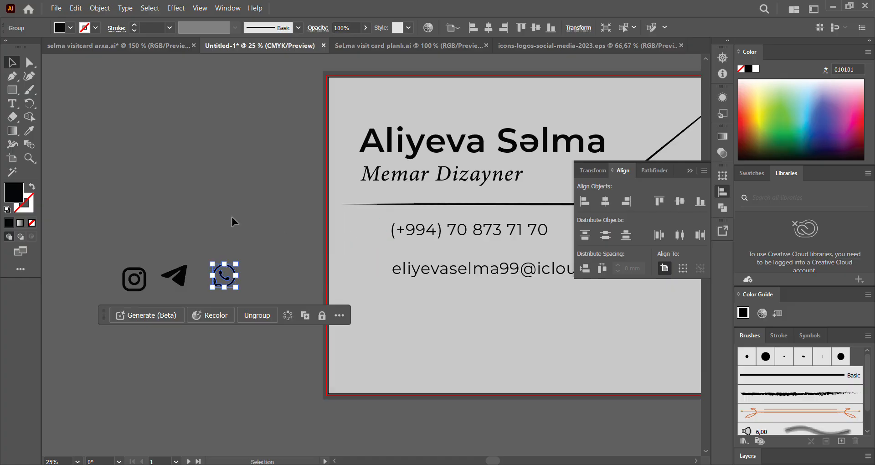
click(232, 218)
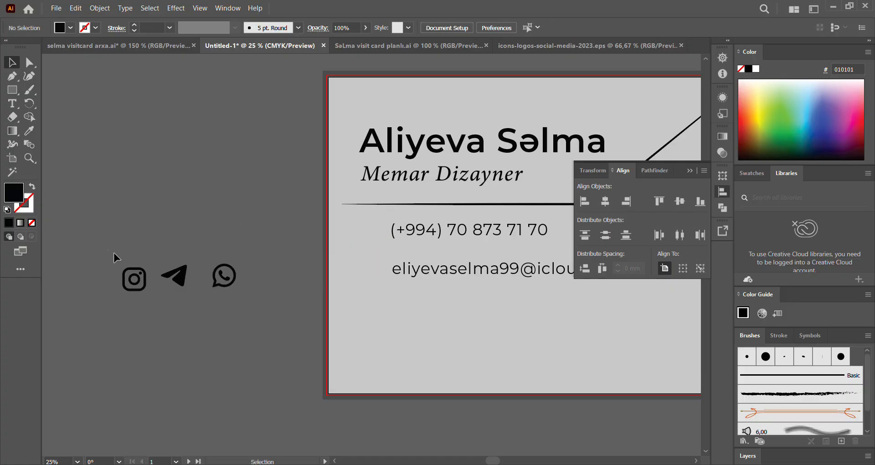
drag(114, 253, 376, 236)
click(231, 283)
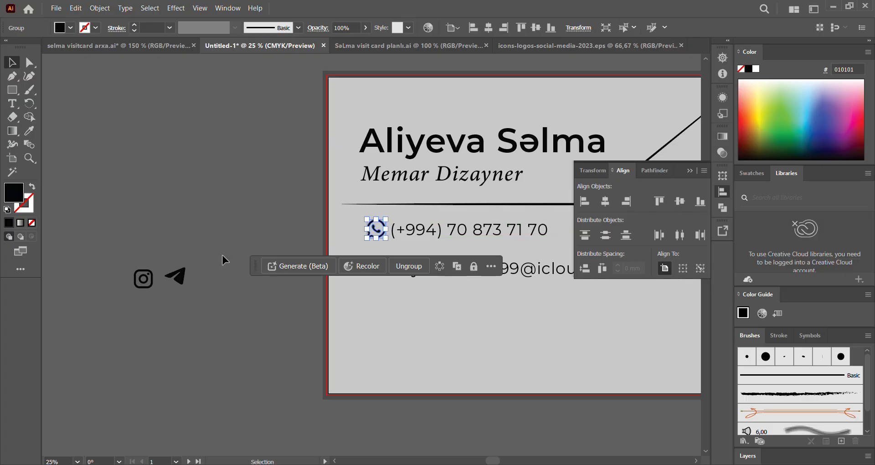
drag(143, 279, 380, 275)
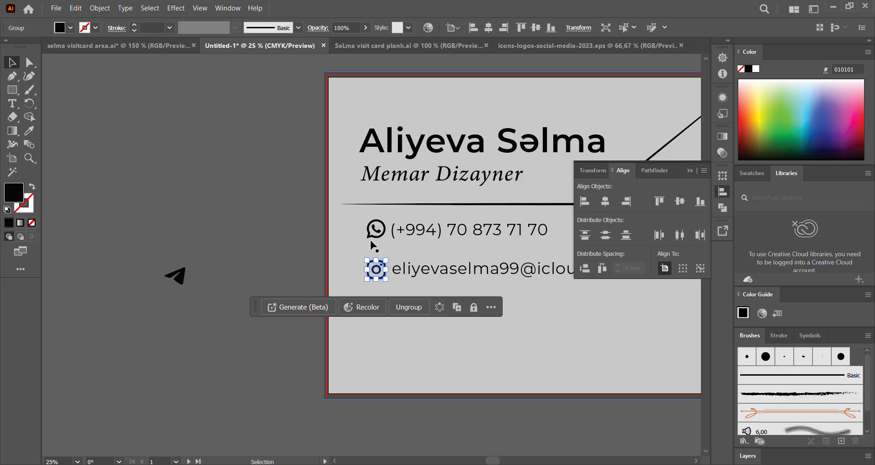
- Try aligning the WhatsApp icon with the phone number by vertical centre and by bottom edge, and undo the alignments
click(376, 227)
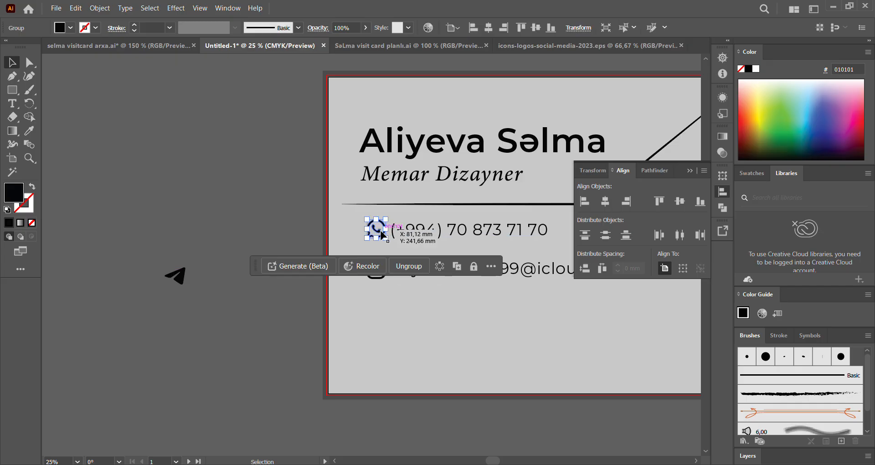
shift+click(414, 235)
drag(377, 233, 377, 233)
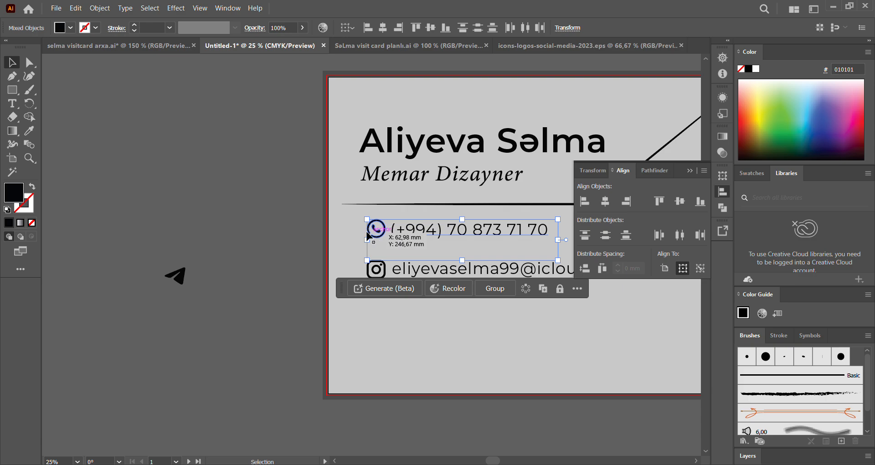
click(683, 202)
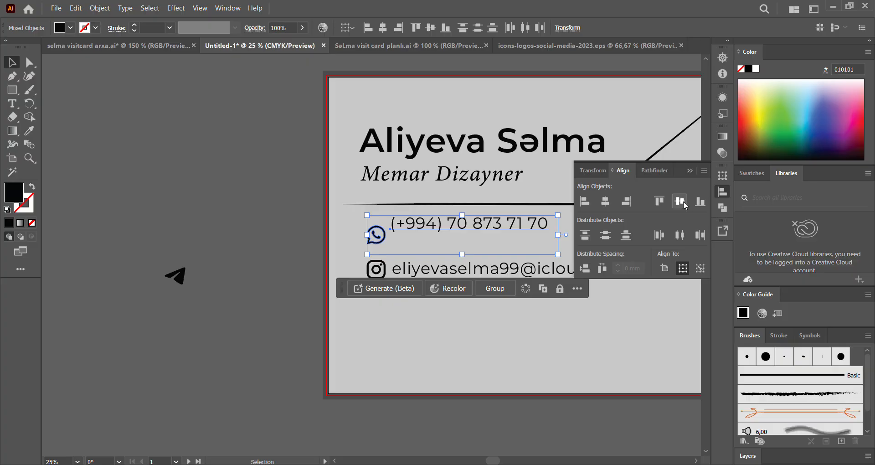
click(698, 206)
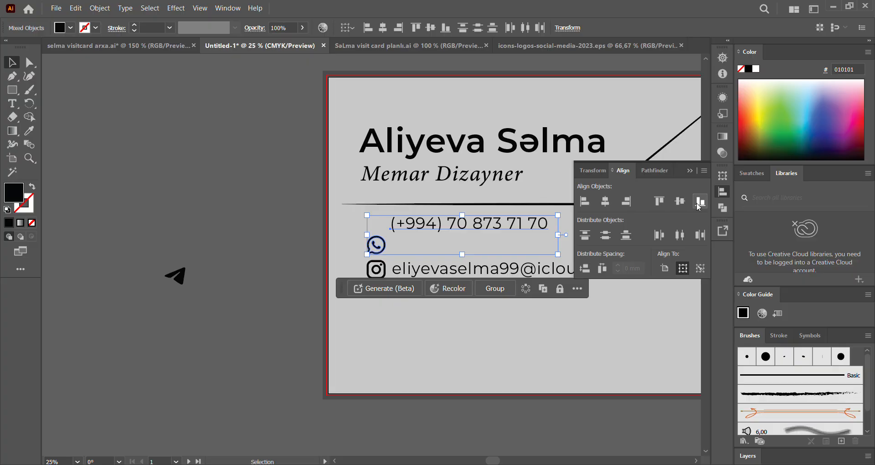
key(ctrl+z)
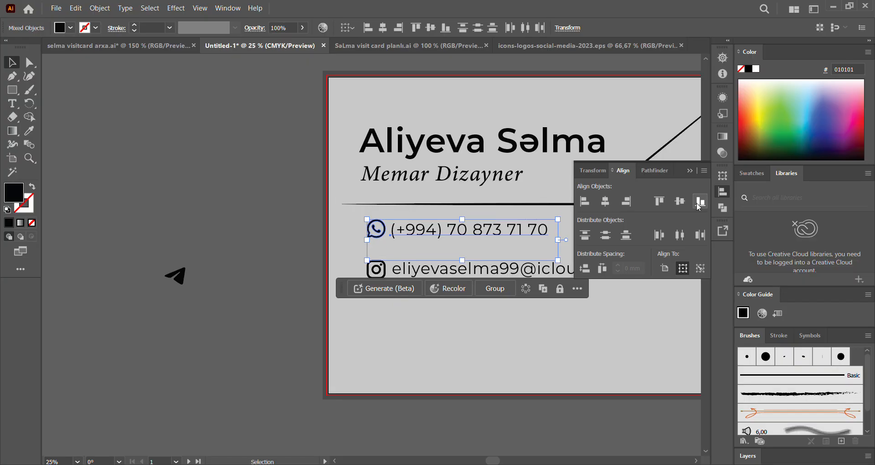
click(701, 203)
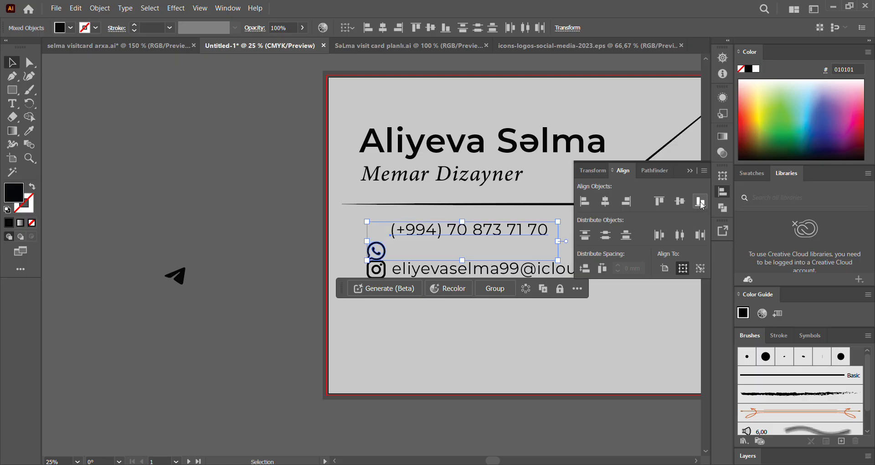
key(ctrl+z)
- Try vertical centre and bottom alignment on the phone number and WhatsApp icon, and finish with both aligned to the top
scroll(562, 255, down, 1)
drag(422, 249, 284, 260)
click(187, 226)
scroll(345, 269, up, 3)
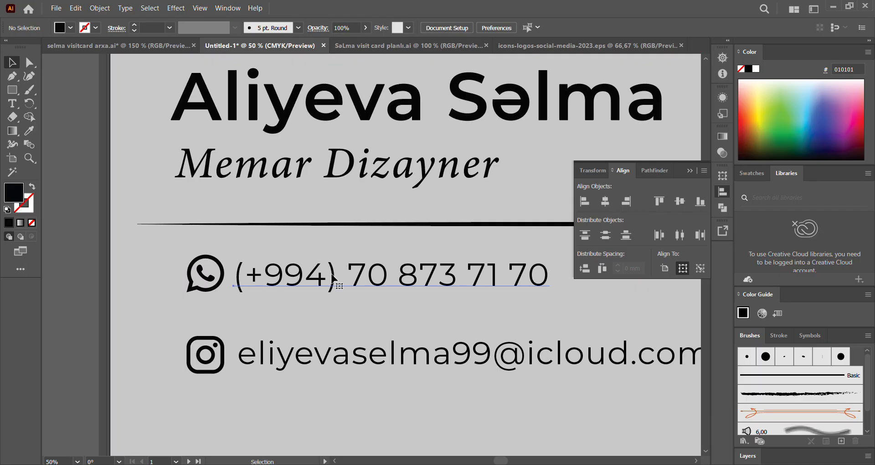
click(333, 277)
shift+click(215, 283)
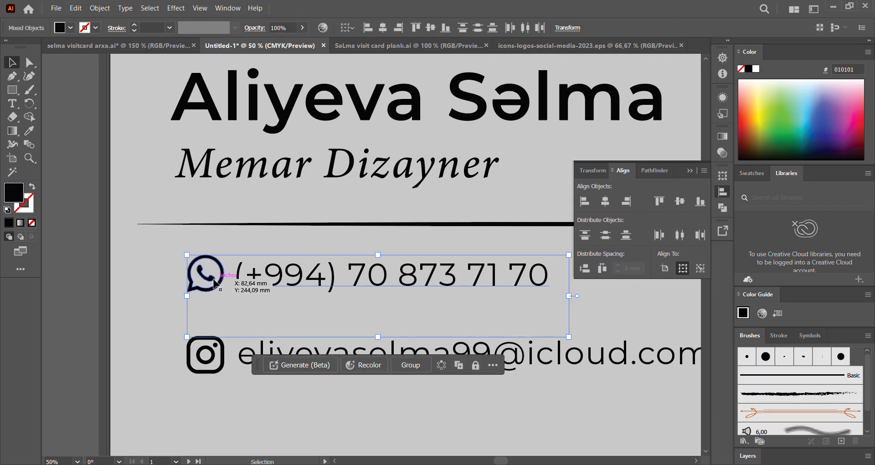
click(680, 203)
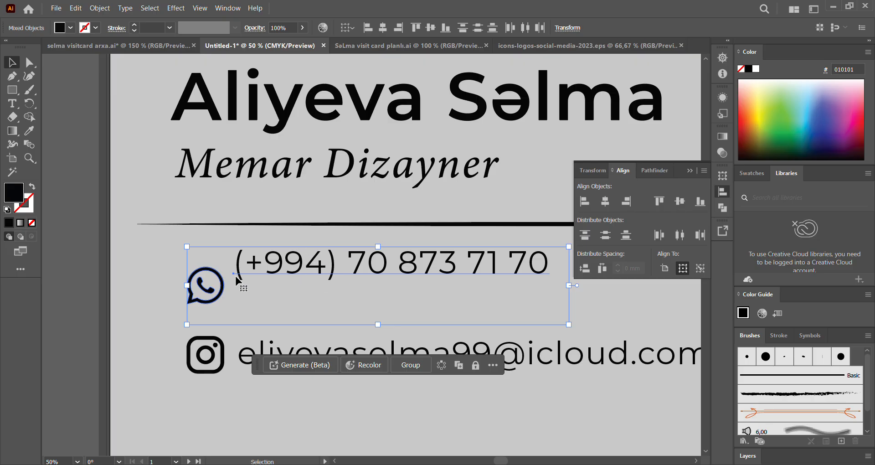
click(662, 203)
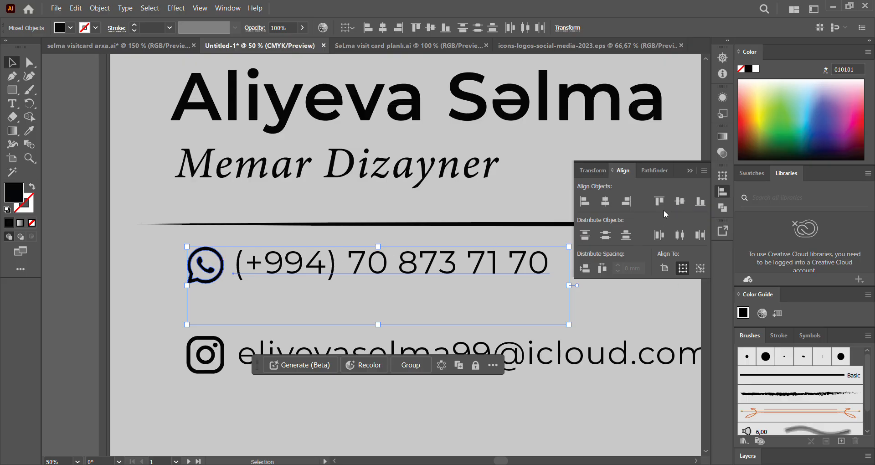
click(680, 204)
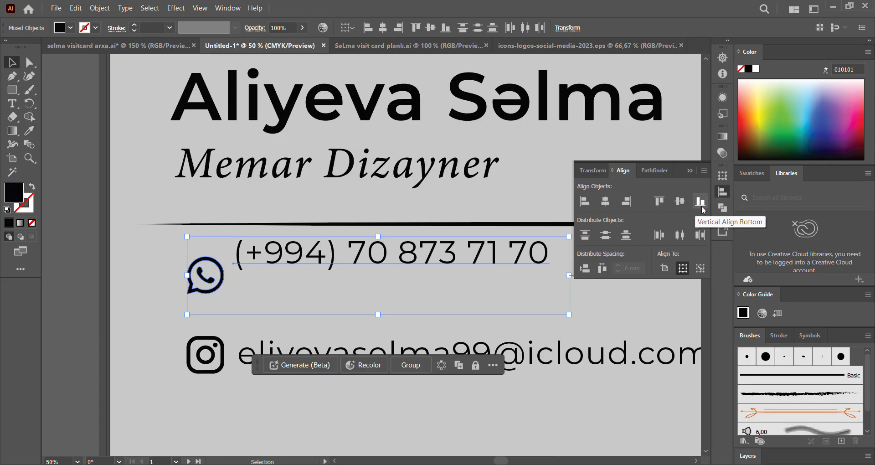
click(701, 205)
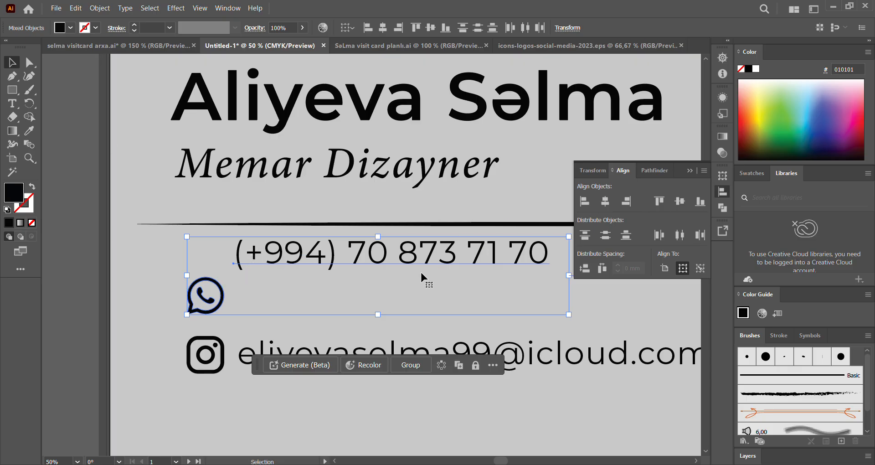
click(659, 207)
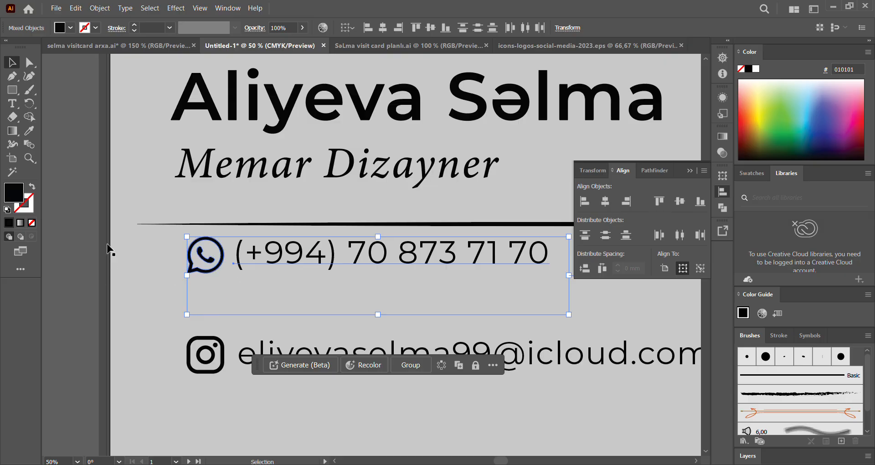
- Group the WhatsApp icon with the phone number and move the group slightly right and down on the card
right_click(251, 258)
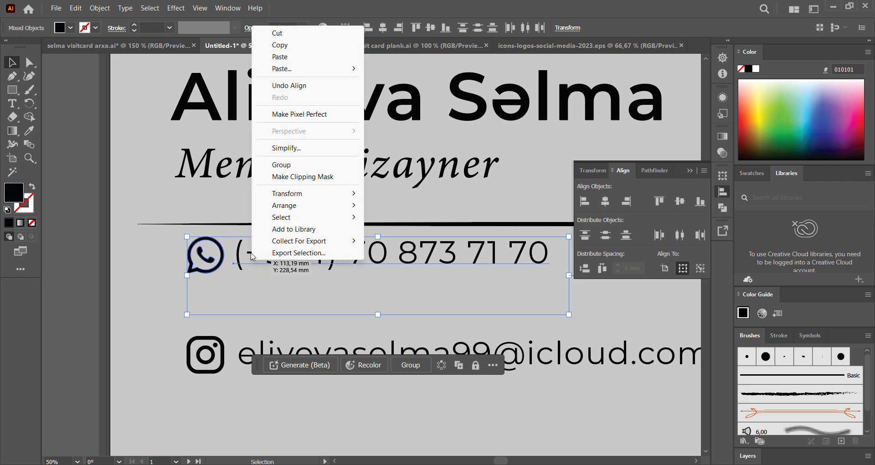
click(281, 165)
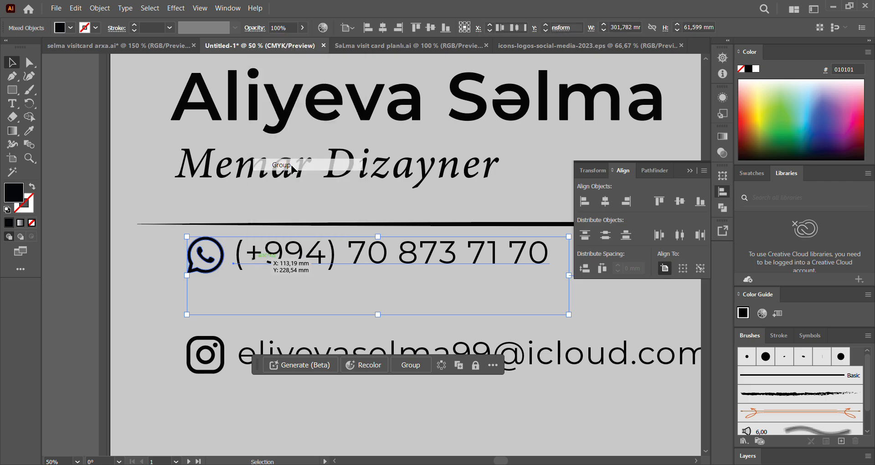
click(78, 209)
drag(205, 244, 233, 272)
click(140, 317)
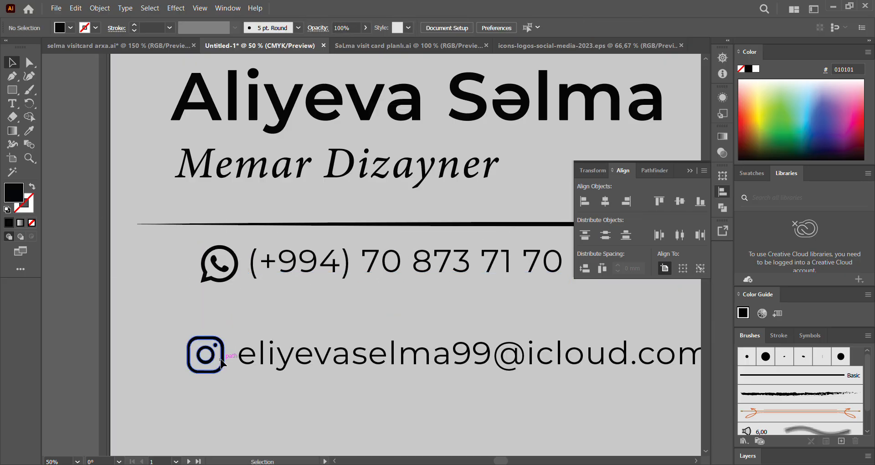
- Top-align the Instagram icon with the email address and move both up beneath the phone row, with the two icons in line
click(205, 354)
shift+click(291, 371)
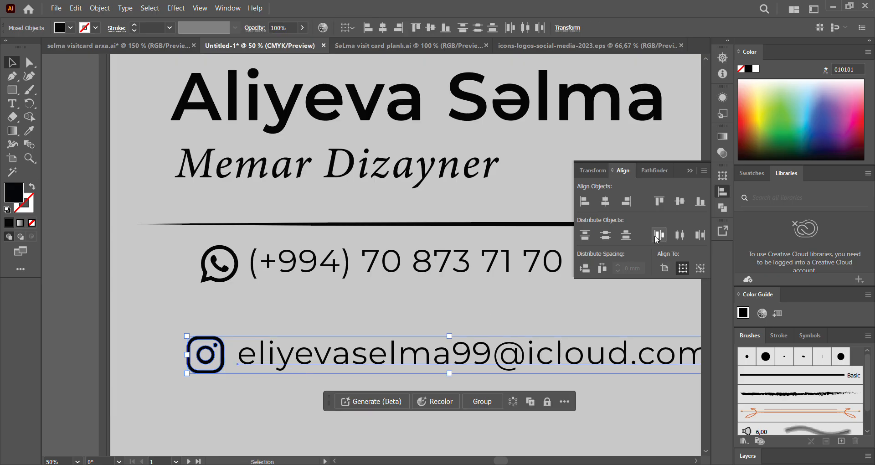
click(659, 202)
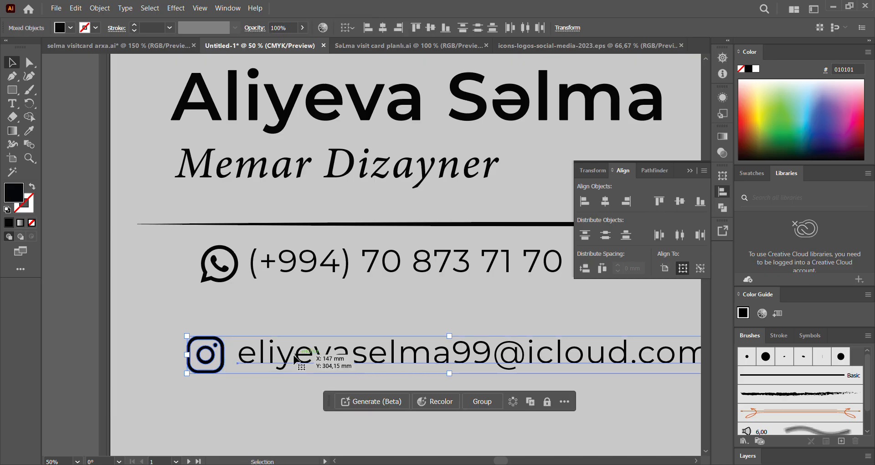
drag(250, 360, 265, 327)
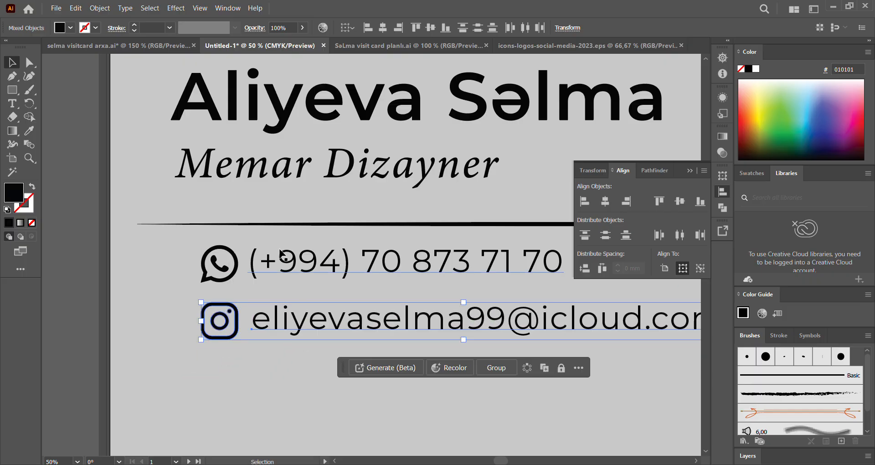
- Group the Instagram icon with the email address
right_click(281, 321)
click(325, 225)
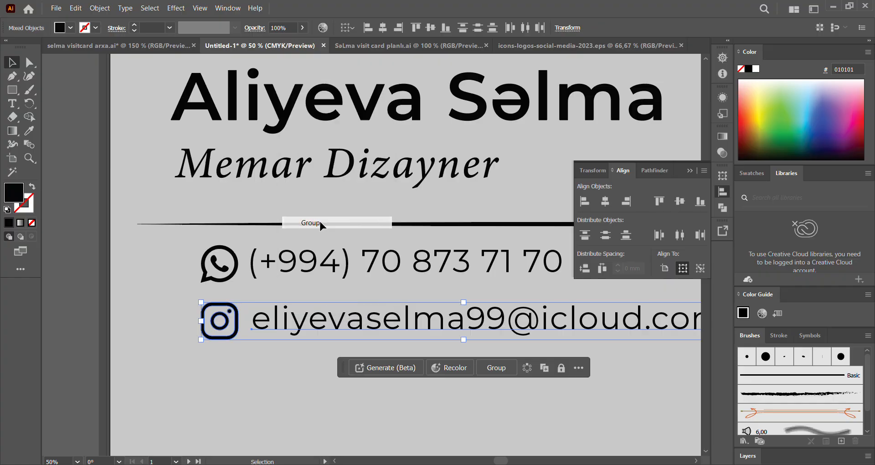
click(84, 264)
- Group the phone and email rows together and shift the group slightly left beneath the name and job title
key(ctrl+minus)
drag(338, 263, 320, 297)
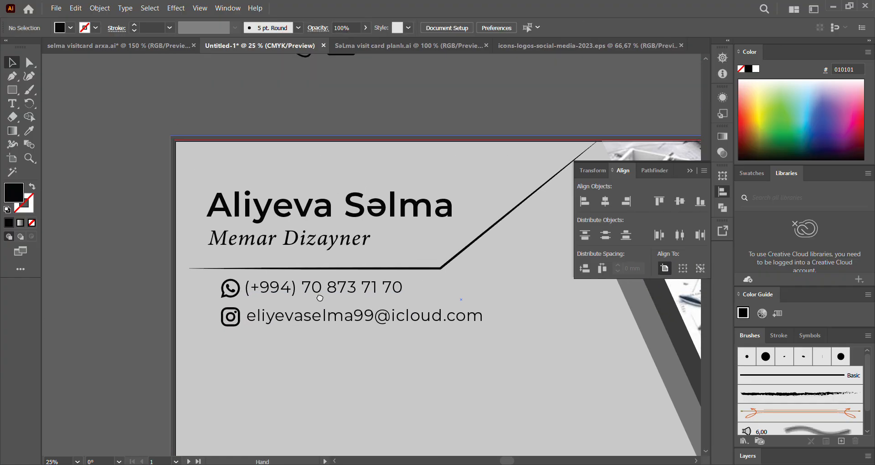
click(276, 293)
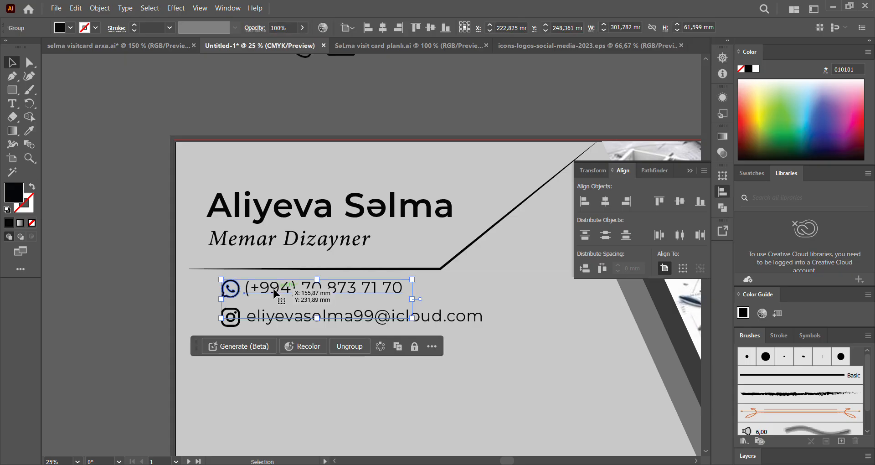
shift+click(450, 319)
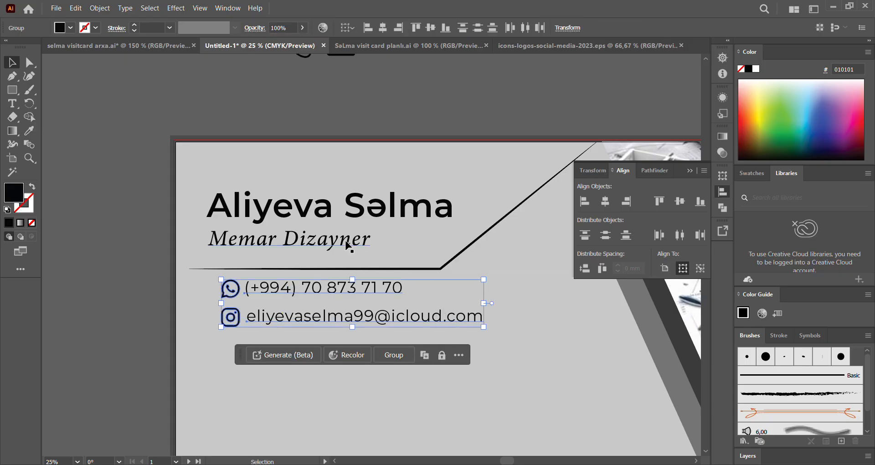
right_click(305, 297)
click(360, 181)
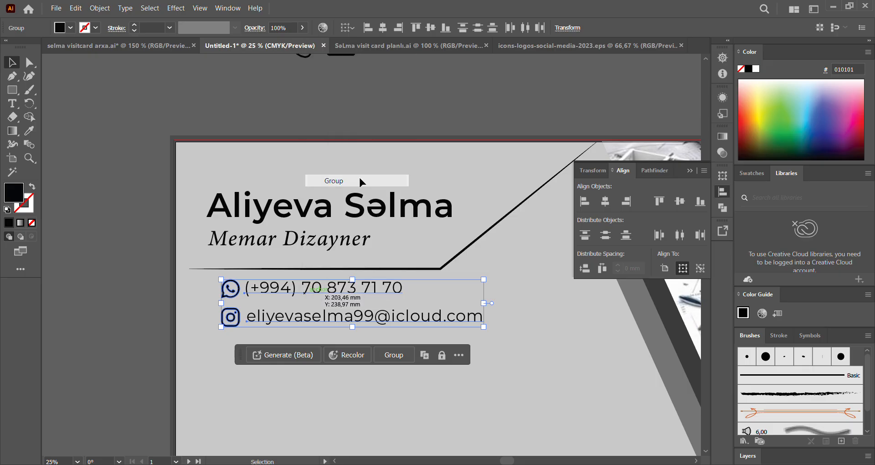
click(158, 277)
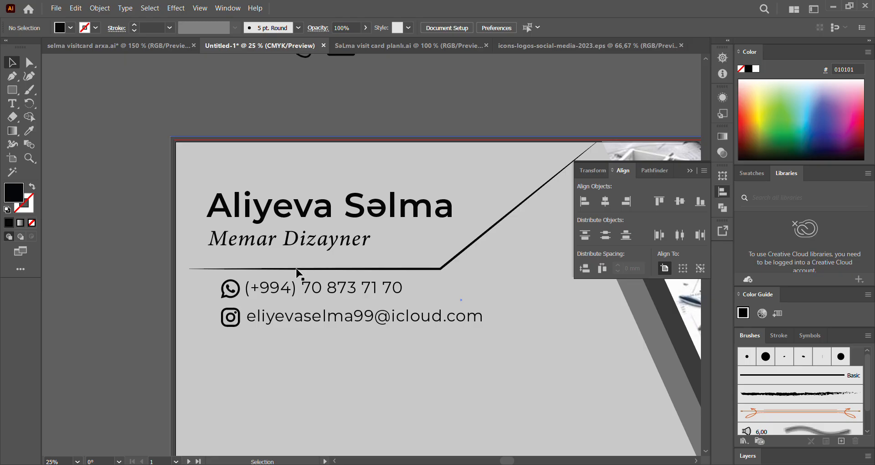
drag(286, 291, 271, 292)
- In icons-logos-social-media-2023.eps, move the black circular envelope icon off the artboard into the empty area to its right
click(552, 45)
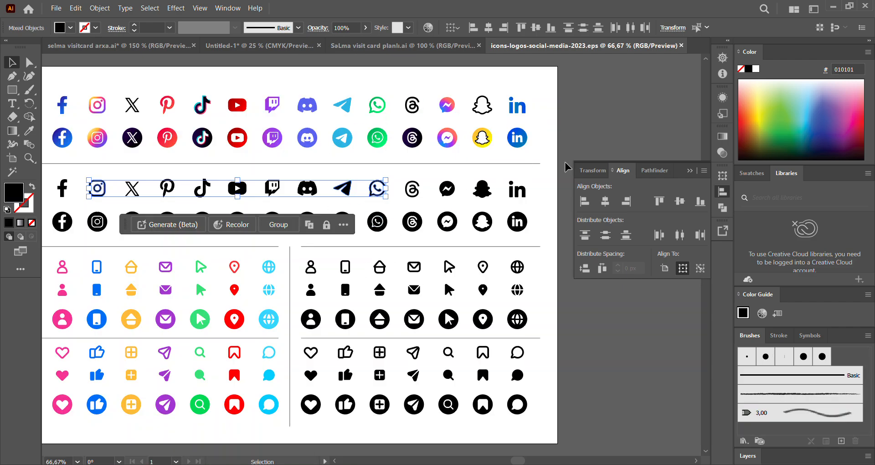
scroll(537, 183, right, 3)
scroll(538, 182, up, 2)
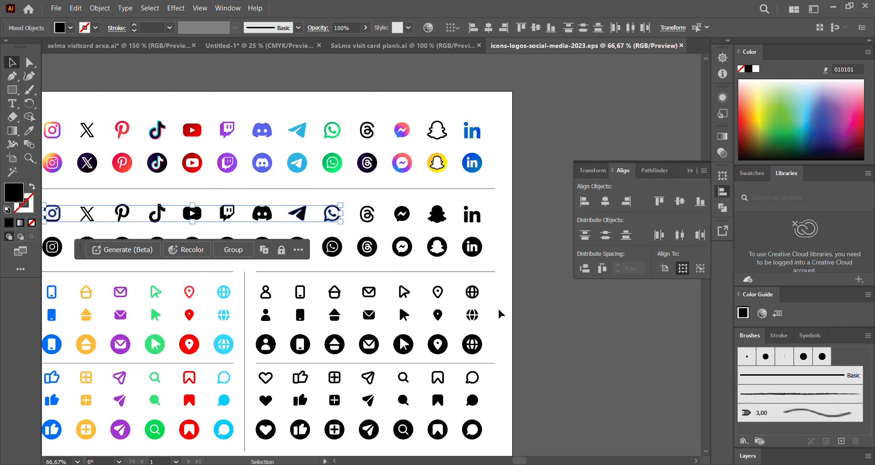
click(526, 285)
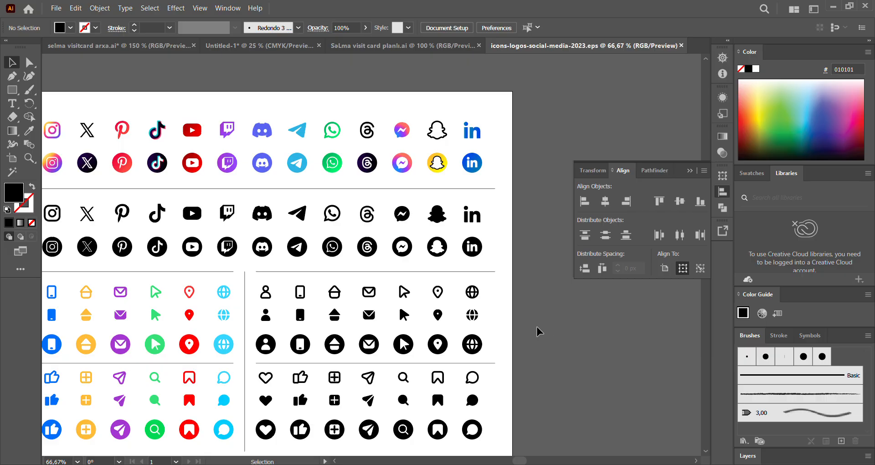
scroll(576, 344, left, 2)
scroll(577, 344, up, 1)
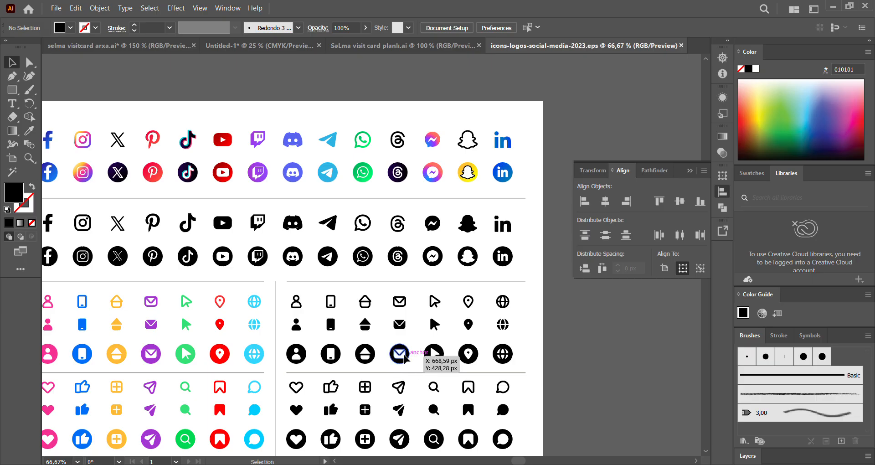
drag(404, 357, 607, 351)
scroll(592, 358, up, 4)
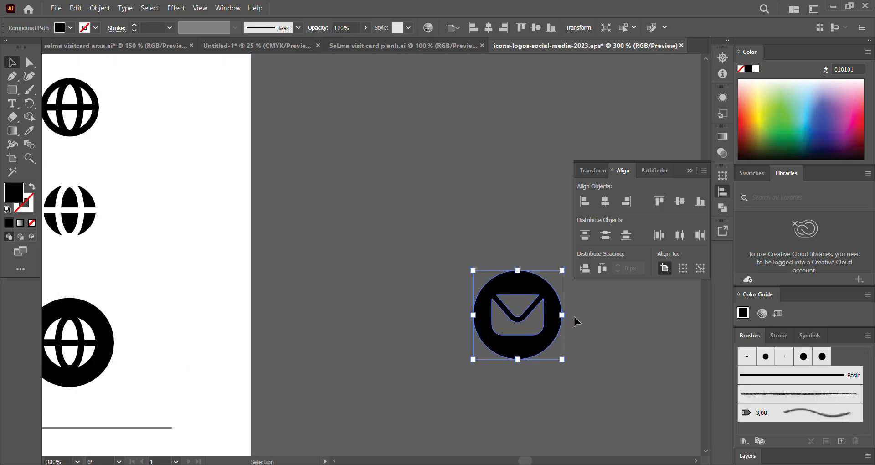
scroll(537, 292, down, 3)
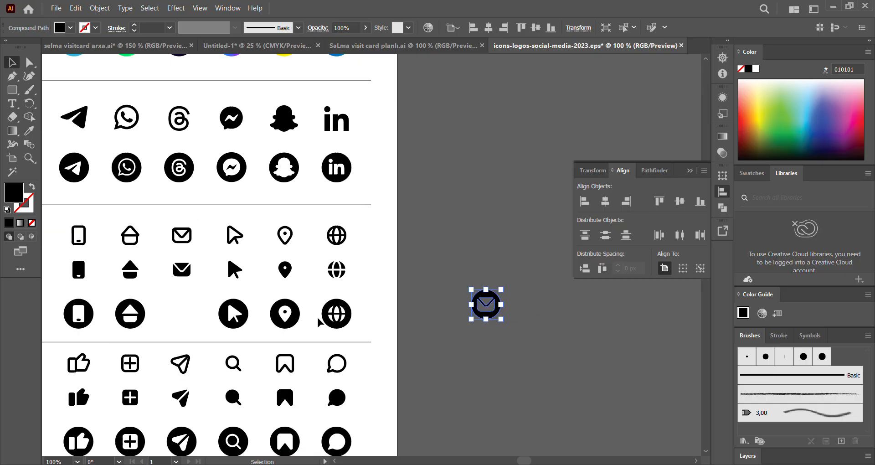
- Move the black outlined envelope icon off the artboard, placing it above the black circular envelope icon
drag(397, 379, 509, 314)
scroll(371, 262, up, 3)
scroll(371, 263, right, 3)
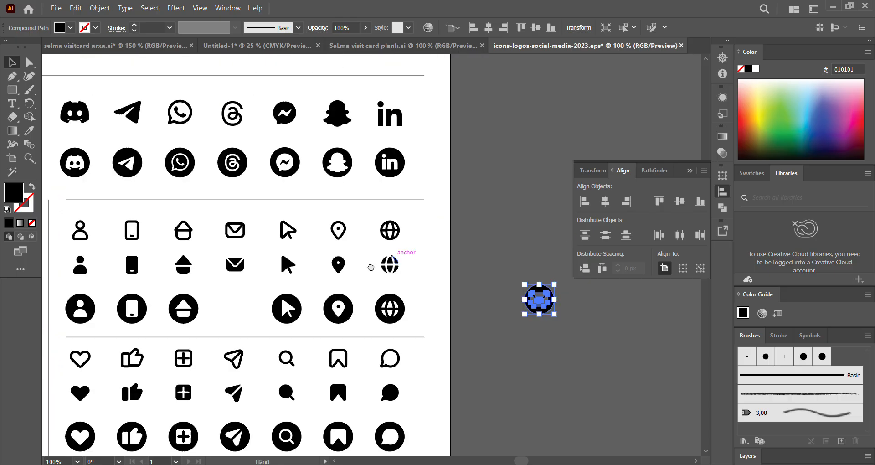
drag(156, 270, 479, 278)
click(518, 312)
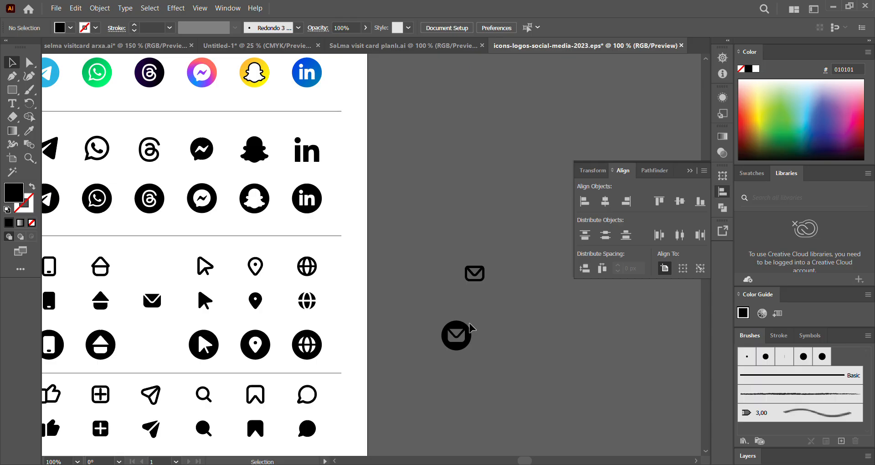
- Move the black circular envelope icon up closer beneath the outlined envelope and deselect it
scroll(469, 324, up, 1)
drag(456, 330, 467, 285)
right_click(467, 285)
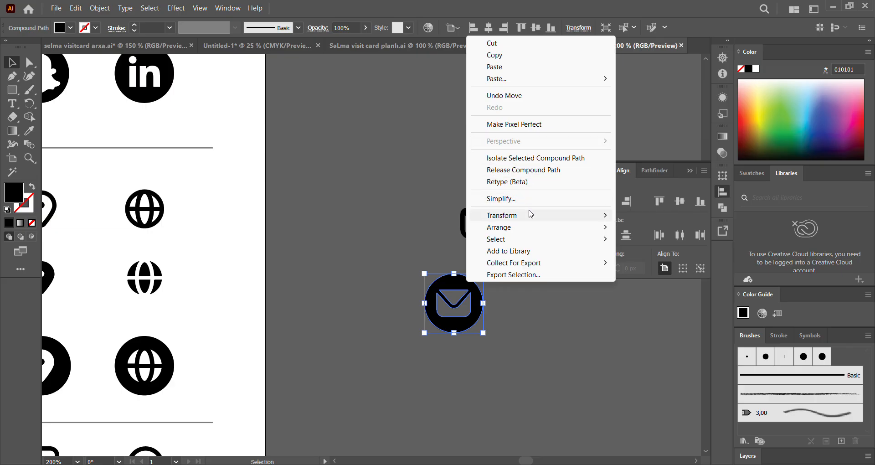
click(387, 247)
- Examine the two separated envelope icons up close and compare them with the other icon styles across the sheet
scroll(203, 259, down, 2)
scroll(269, 272, up, 4)
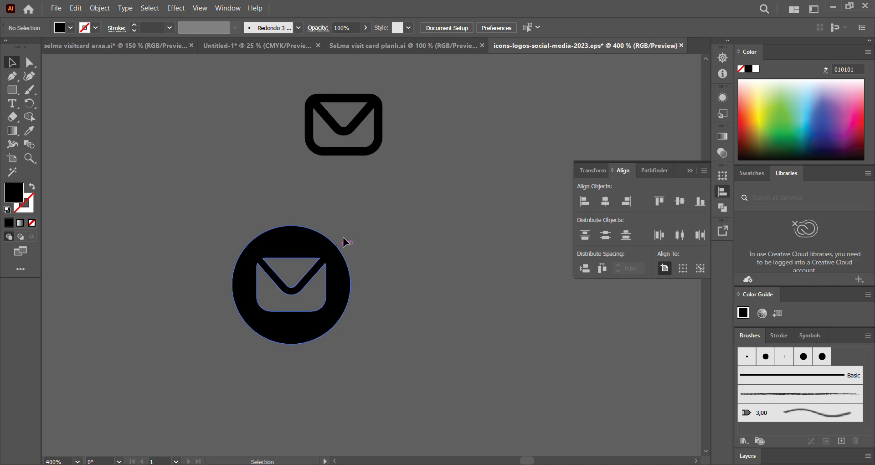
scroll(348, 170, down, 1)
scroll(178, 190, down, 1)
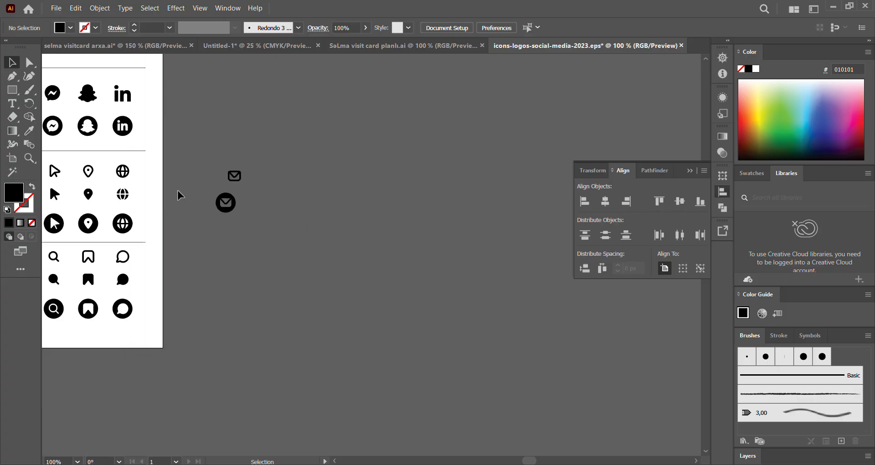
scroll(178, 195, down, 1)
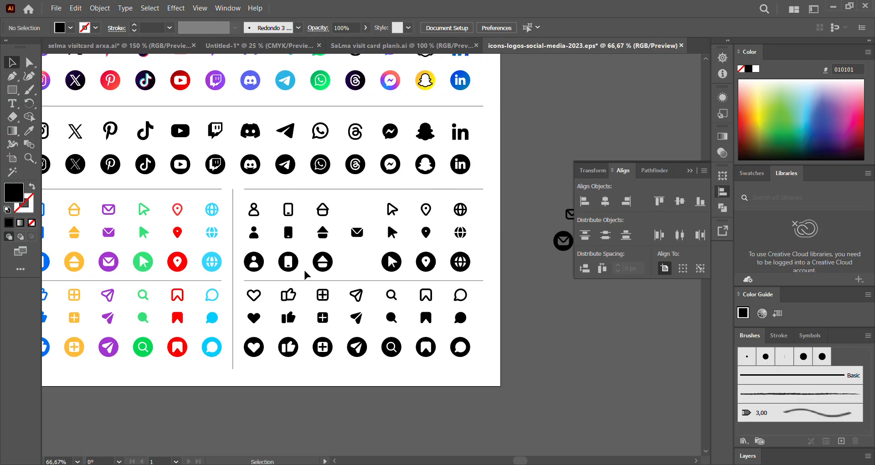
scroll(305, 271, down, 1)
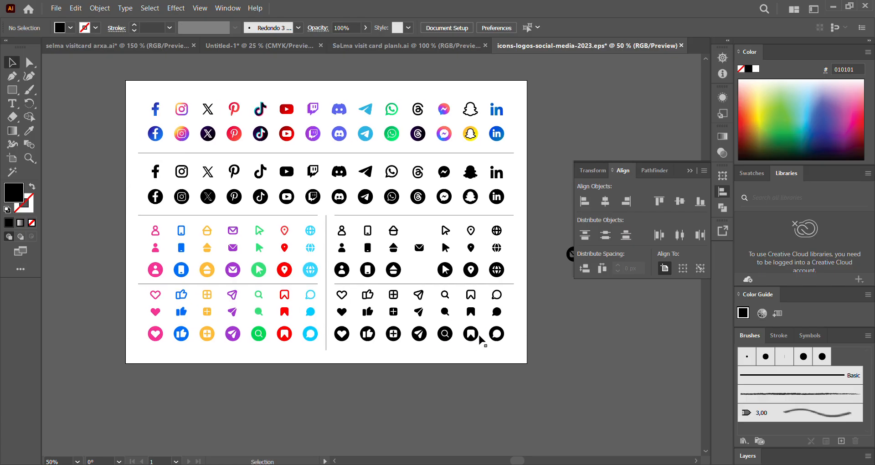
scroll(479, 336, up, 2)
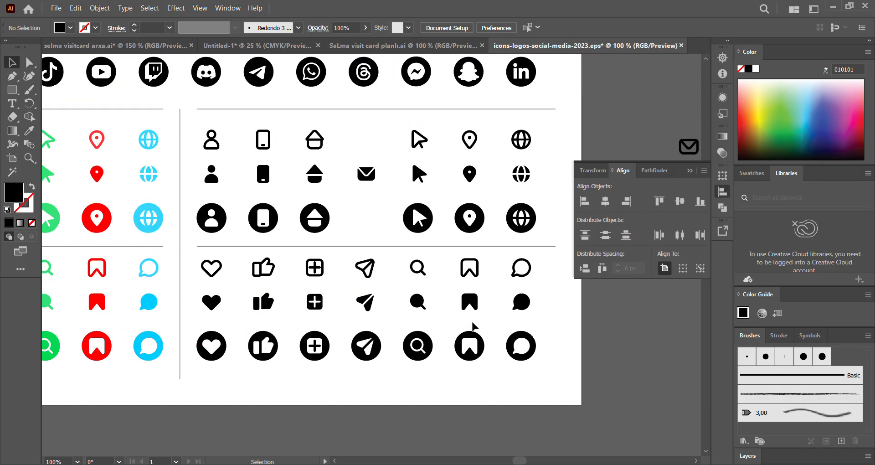
scroll(474, 325, down, 1)
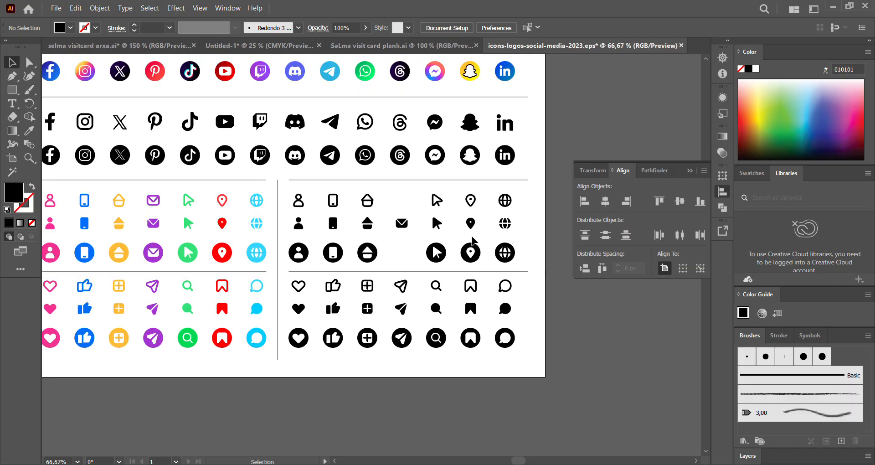
drag(431, 212, 474, 300)
scroll(528, 301, down, 2)
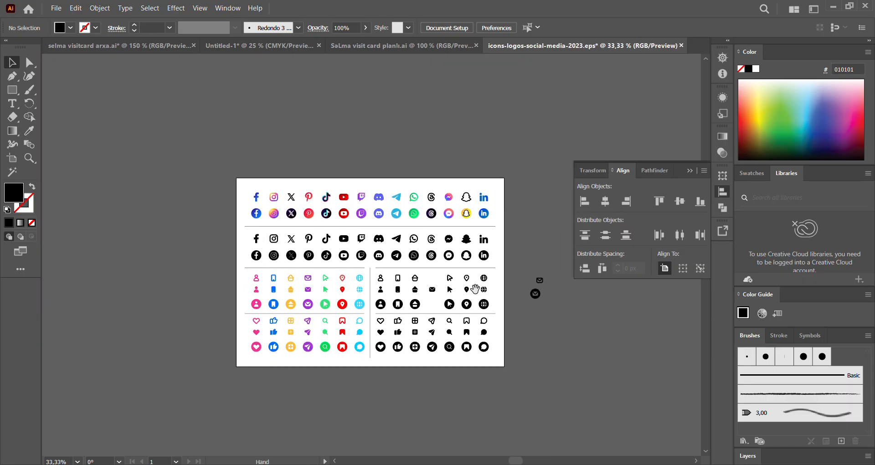